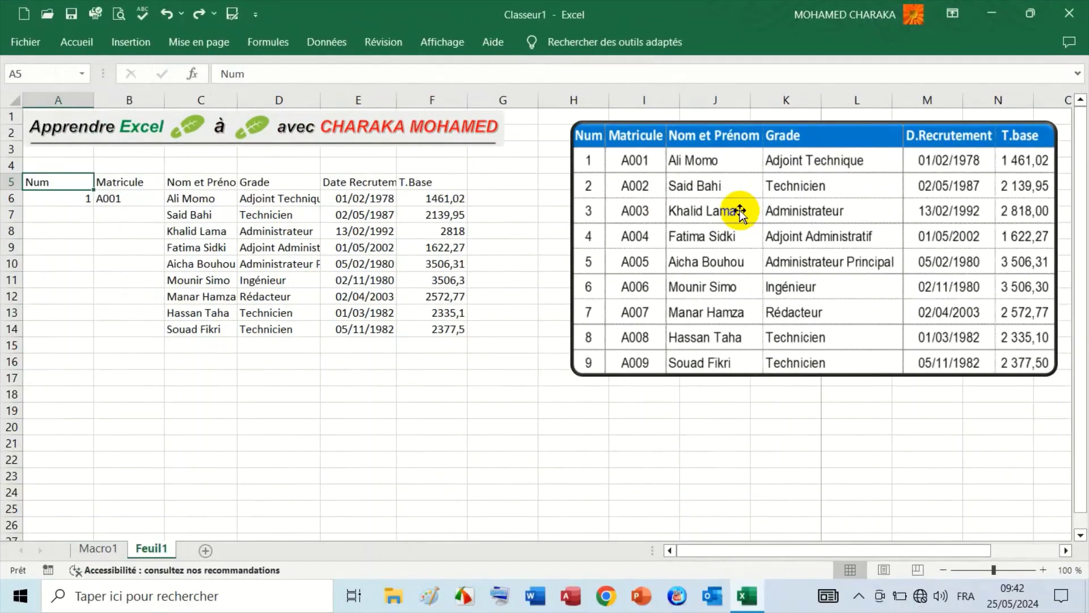
Select the finished-table picture on the right of the raw employee data.
left_click(740, 211)
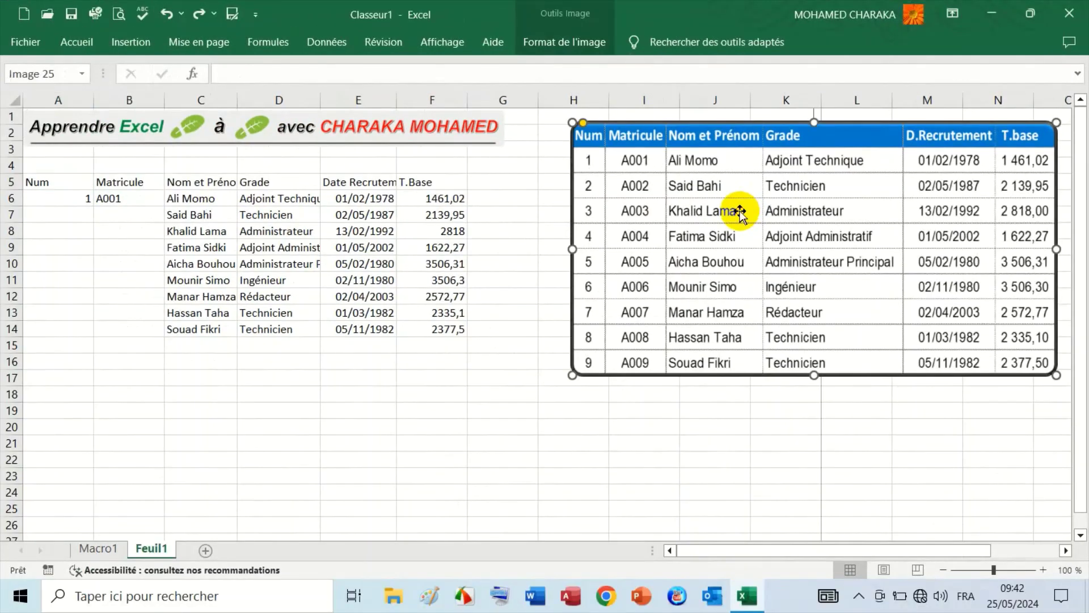
Delete the finished-table picture and pin the ribbon permanently open with Ctrl+F1.
key("Delete")
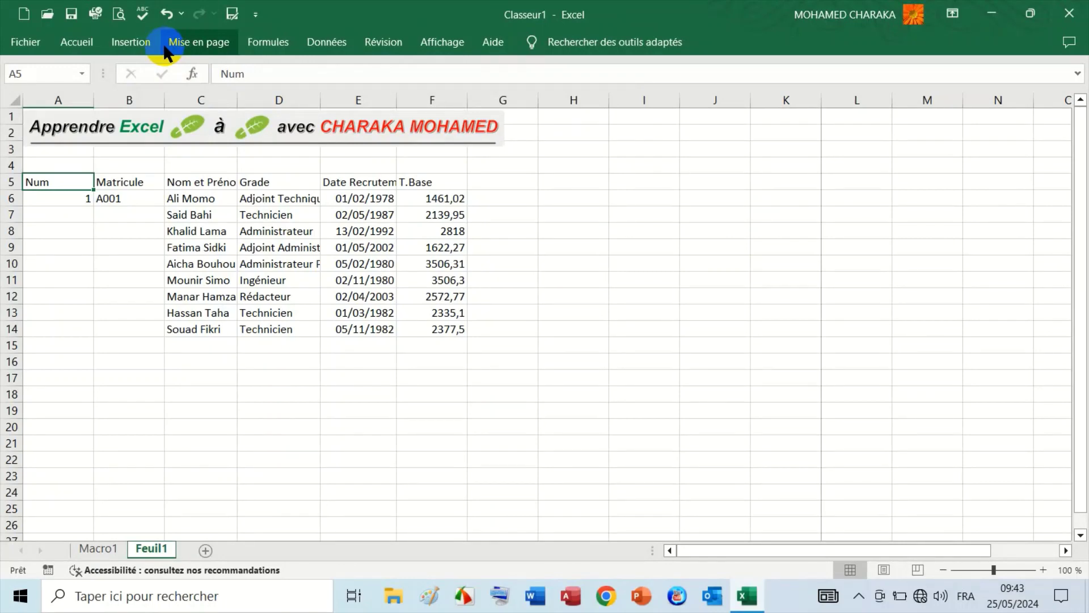
key("ctrl+F1")
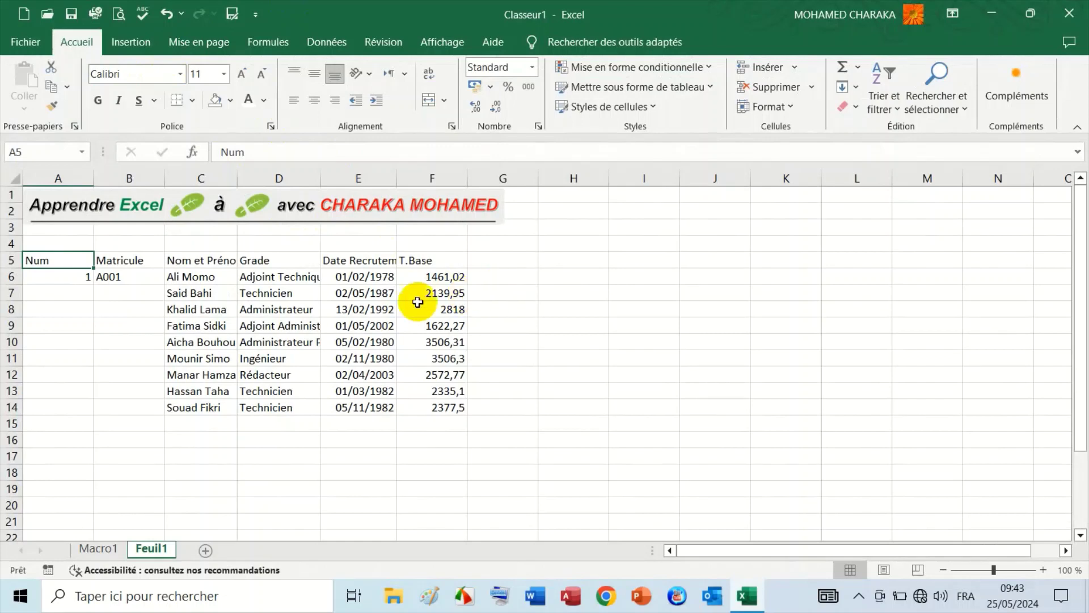
left_click(135, 291)
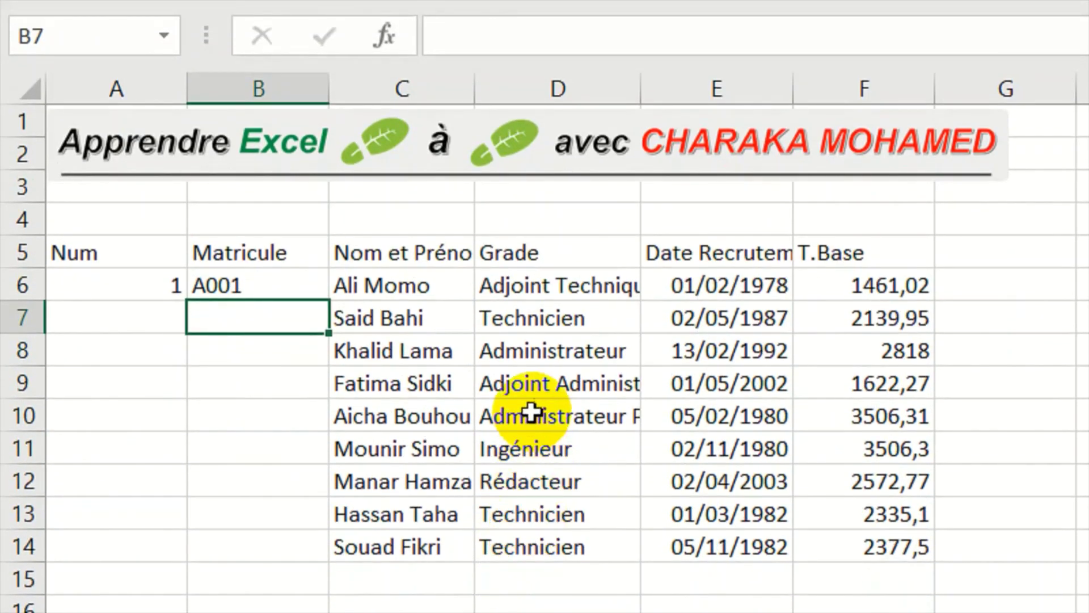
Look over several employee cells, then select the whole table A5:F14.
left_click(553, 381)
left_click(301, 379)
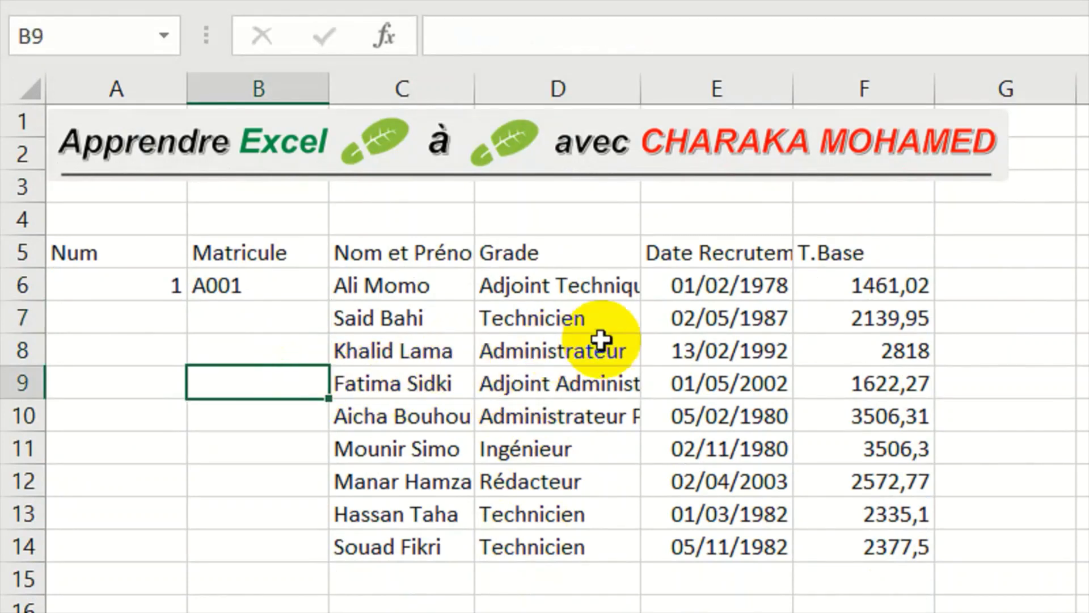
left_click(601, 339)
left_click(155, 347)
left_click(462, 425)
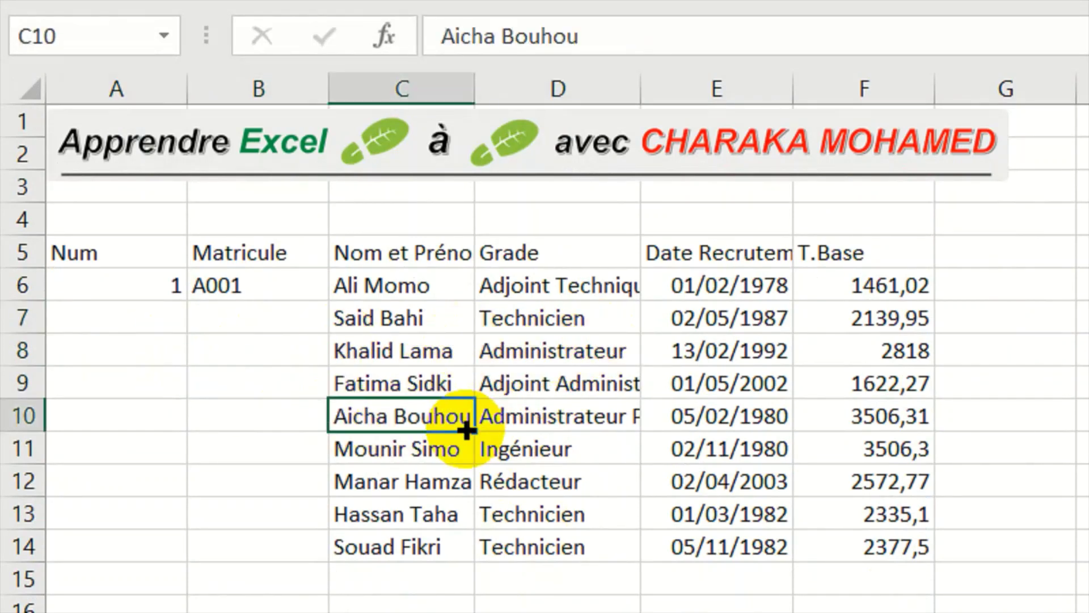
left_click(275, 385)
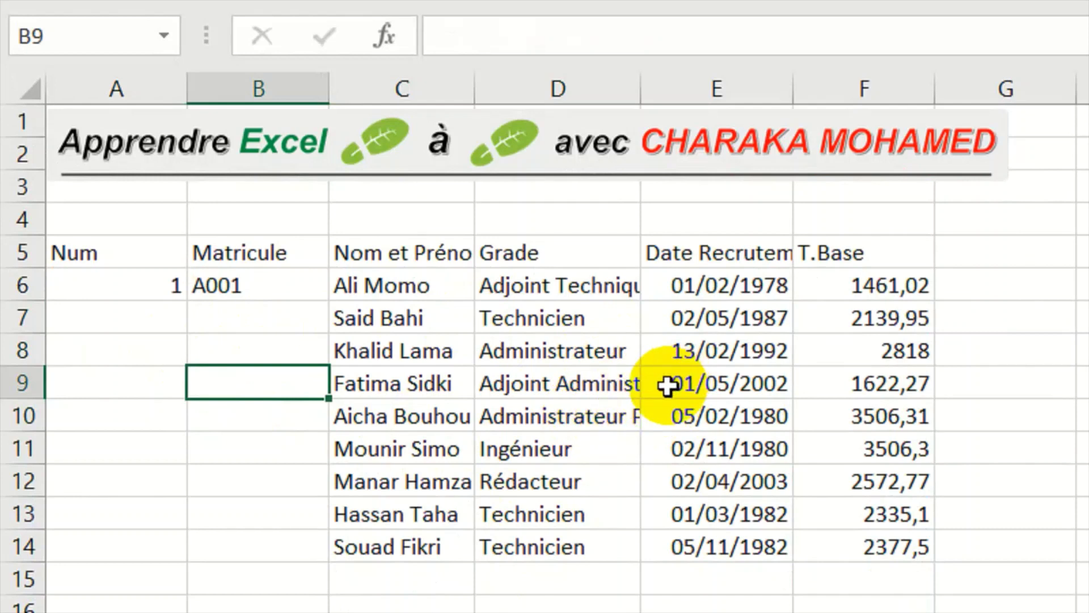
key("ctrl+a")
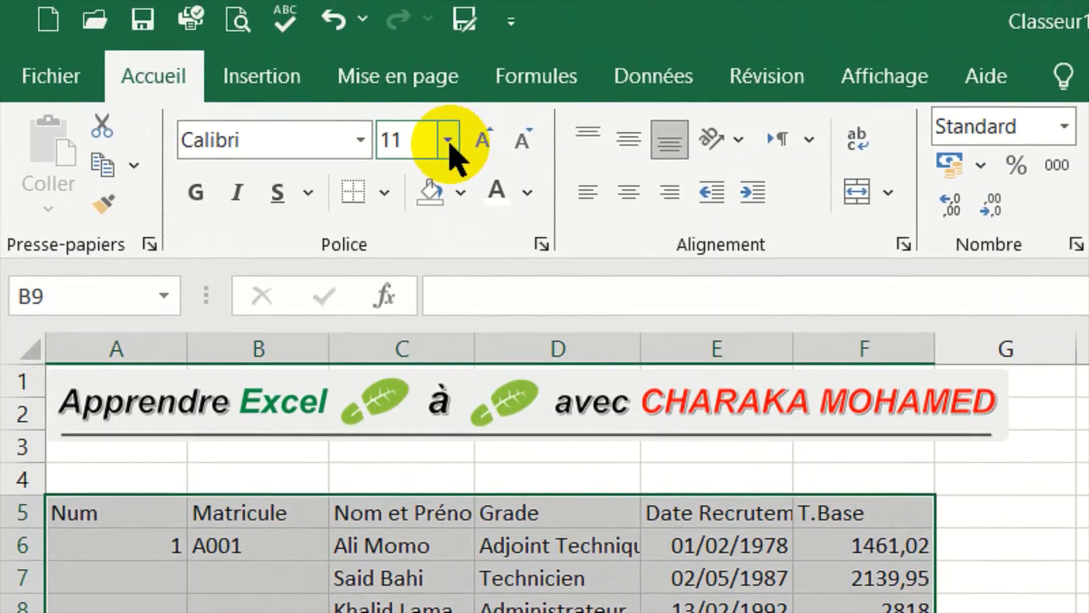
Set the text of table A5:F14 to Arial, size 12.
left_click(449, 150)
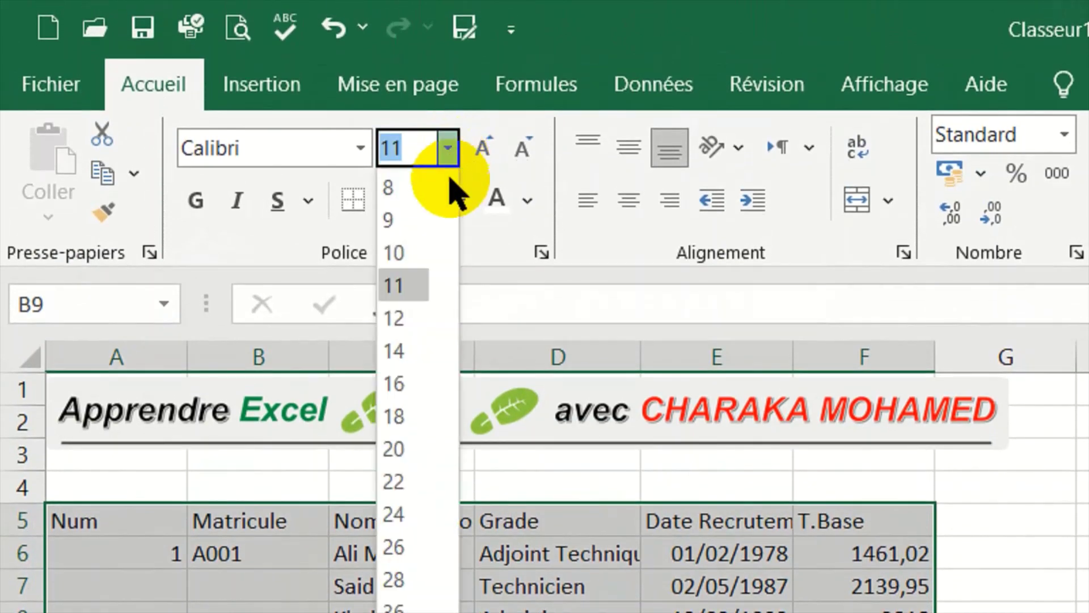
left_click(407, 316)
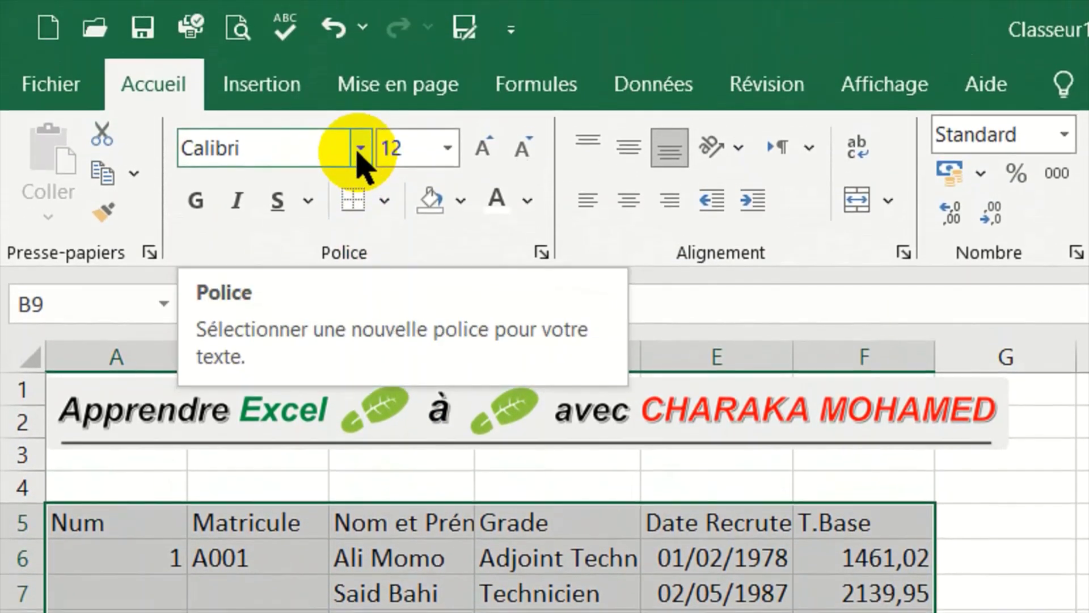
left_click(360, 148)
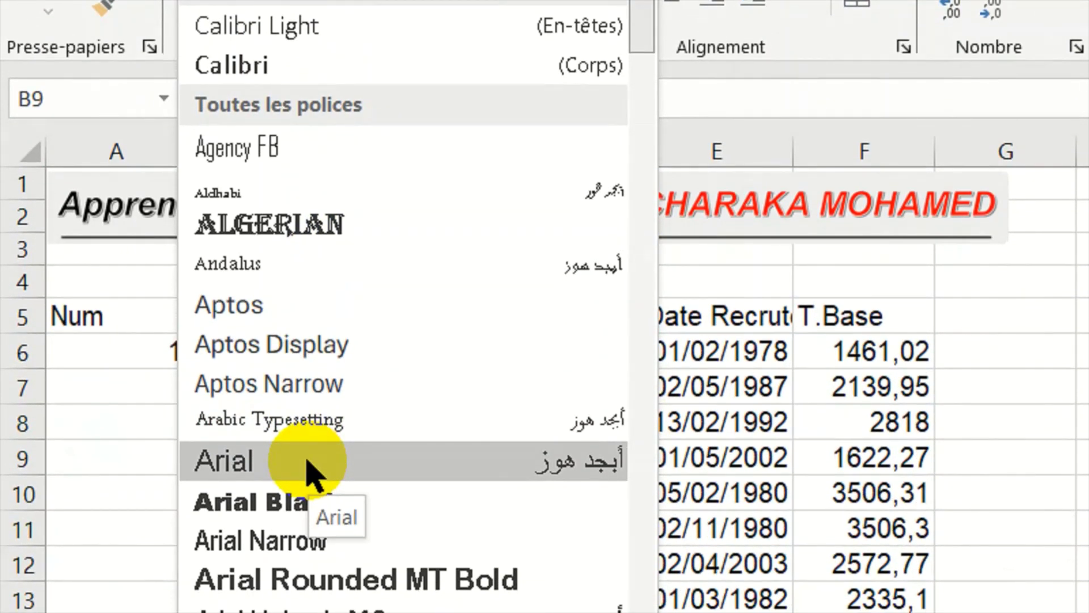
left_click(307, 461)
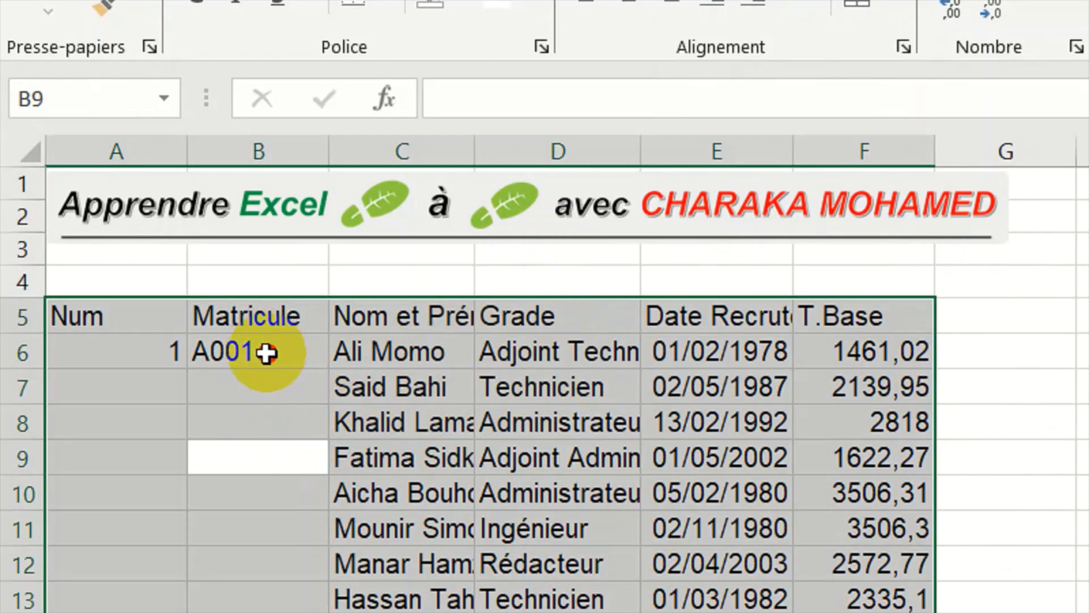
left_click(266, 353)
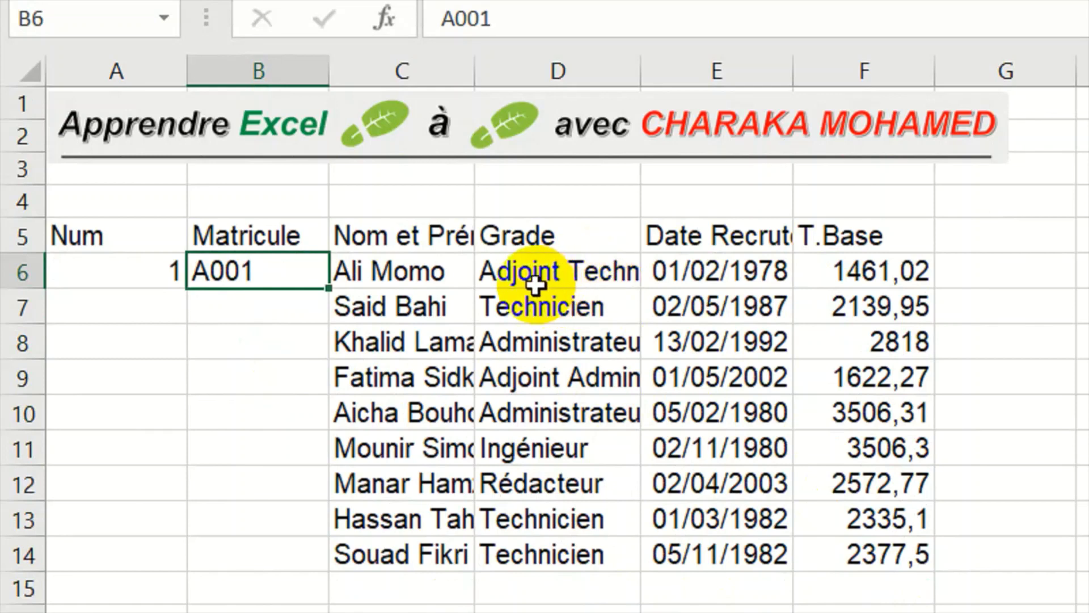
left_click(591, 274)
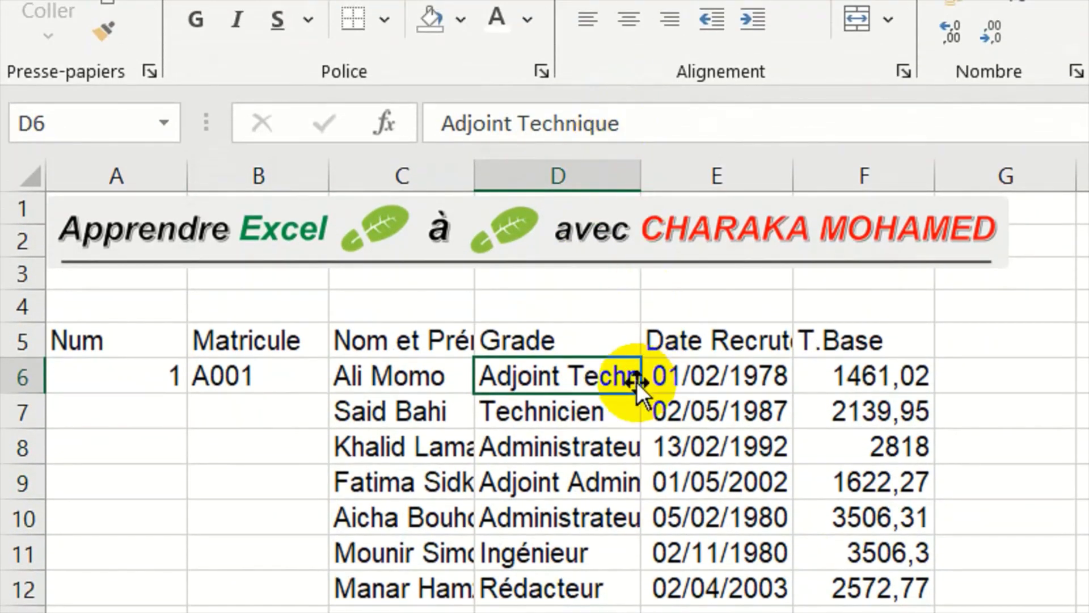
left_click(402, 341)
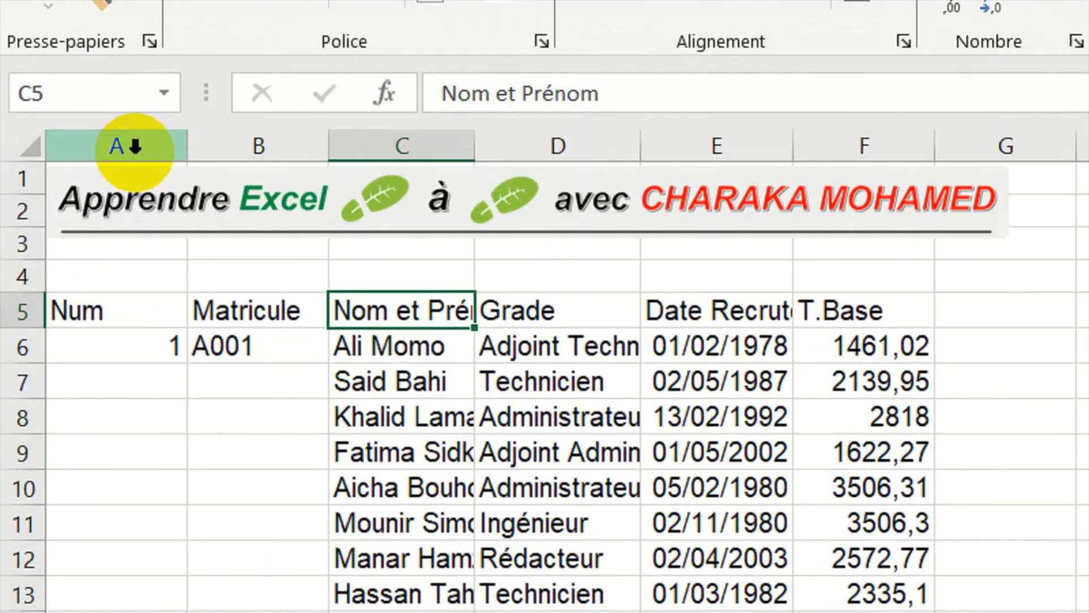
AutoFit columns A to F so entries like Administrateur Principal show in full.
left_click(134, 145)
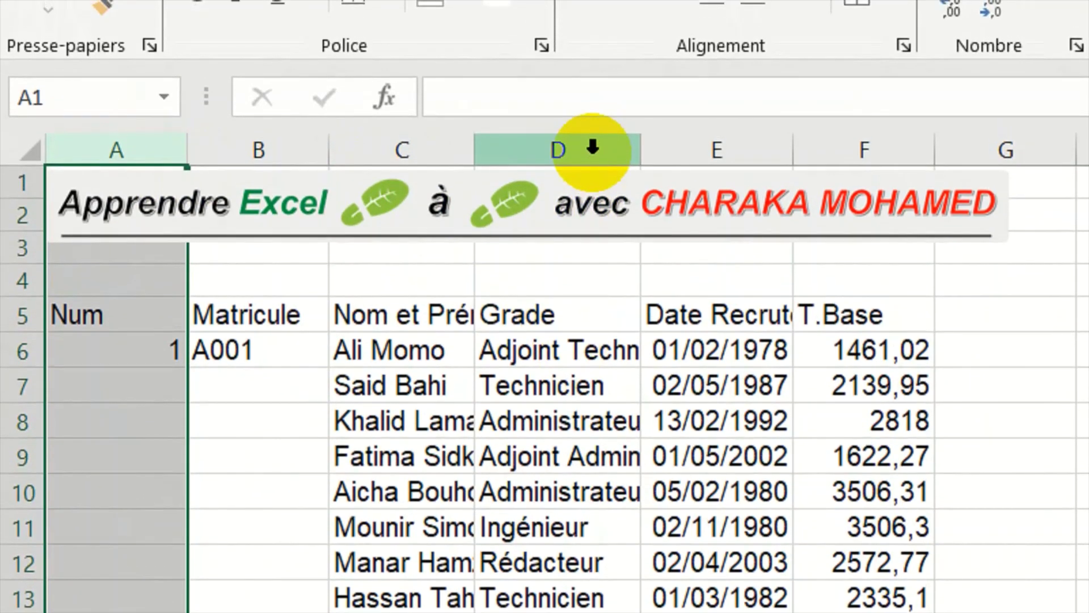
left_click(588, 128)
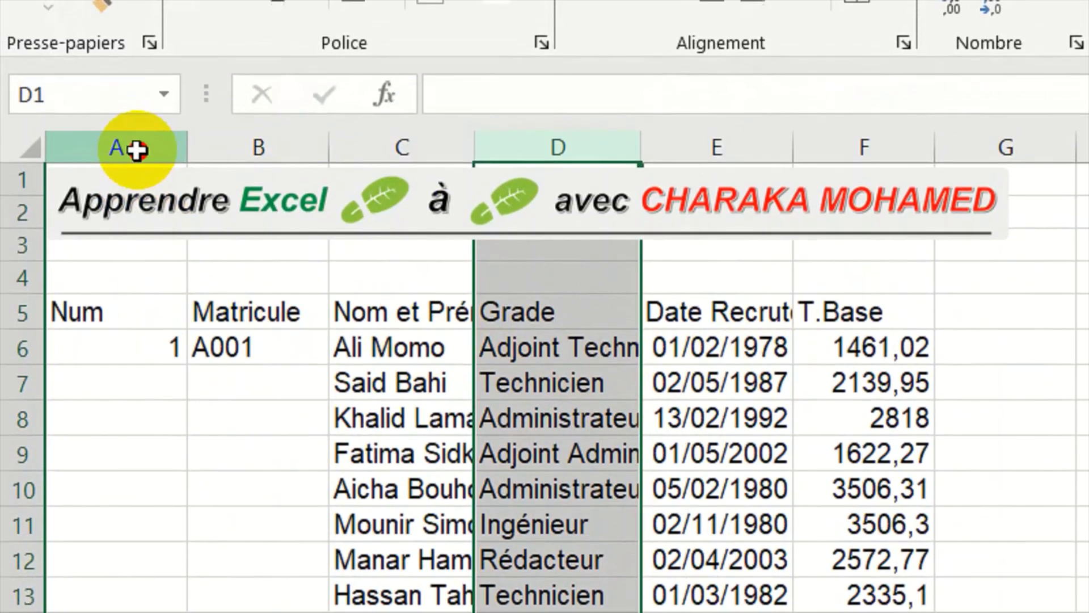
left_click_drag(136, 149, 839, 177)
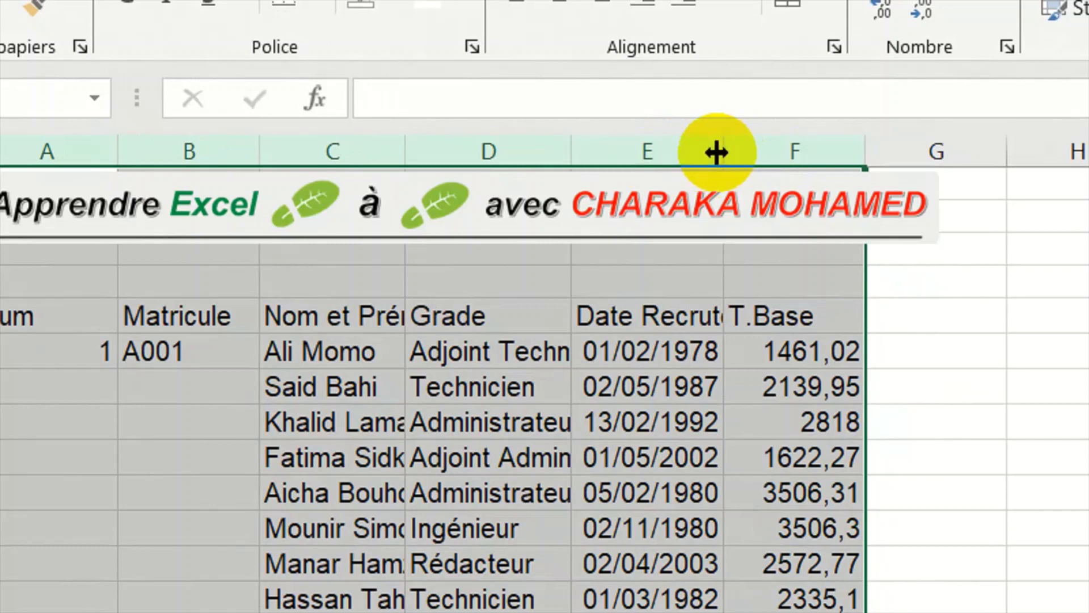
double_click(403, 161)
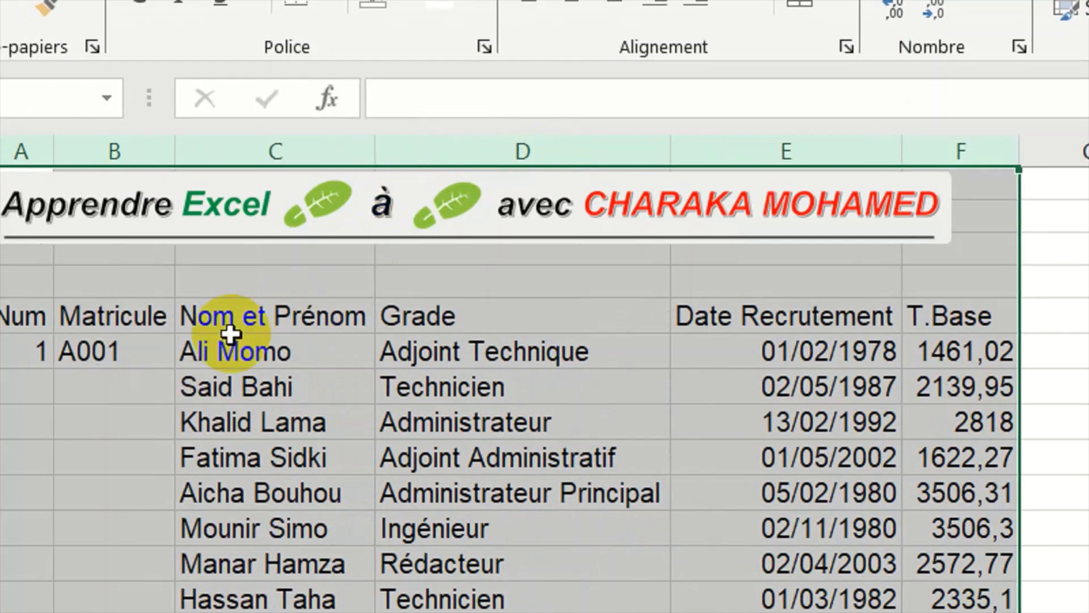
left_click(94, 356)
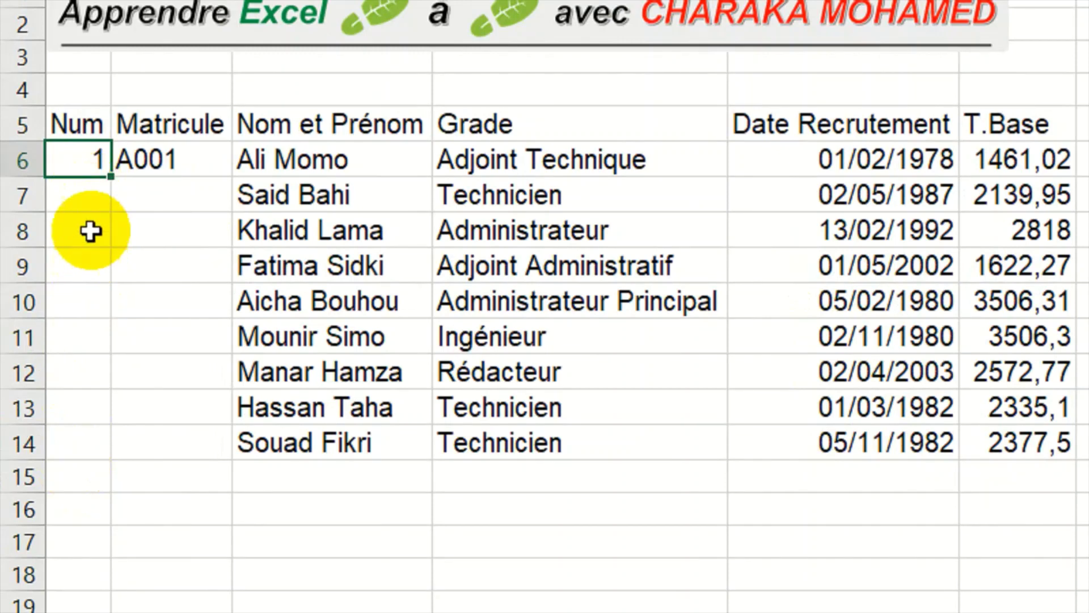
Enter 2 in A7 and fill the Num series from 1 to 9 down to row 14.
left_click(81, 192)
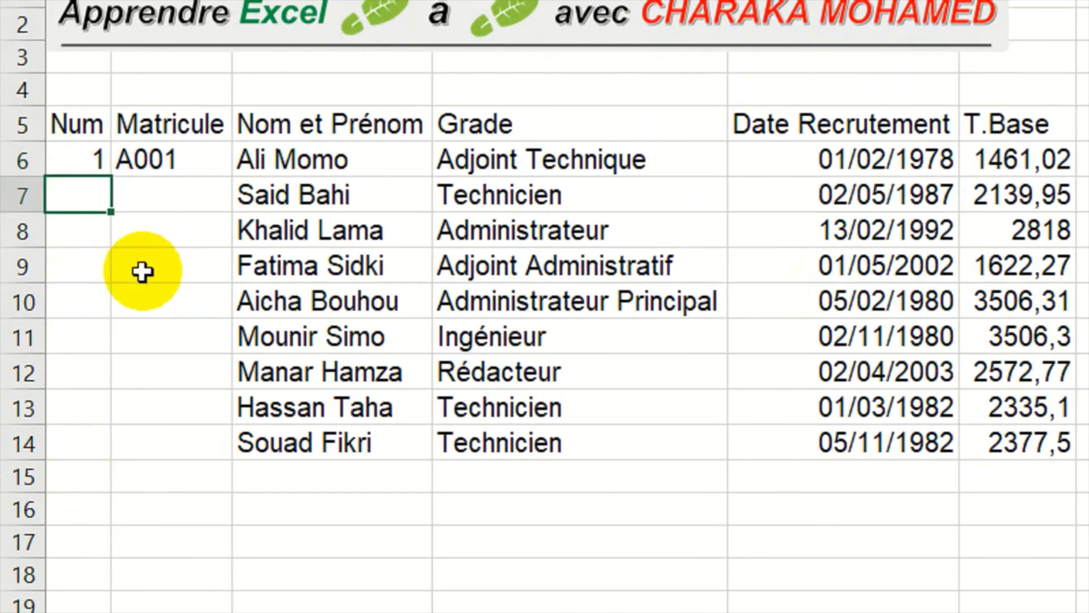
type("2")
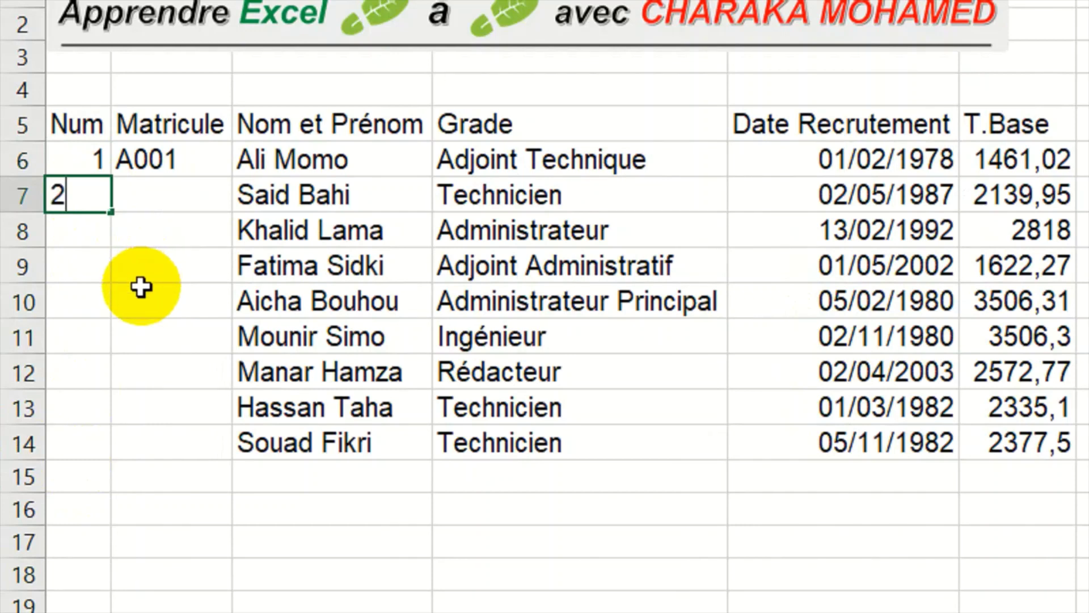
left_click(96, 254)
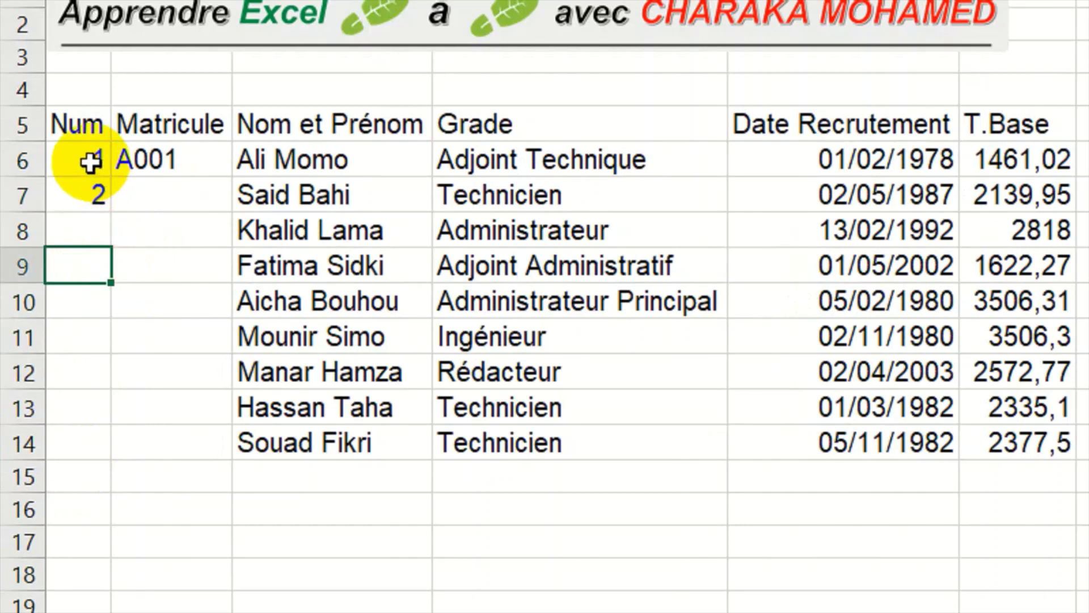
left_click_drag(88, 162, 91, 190)
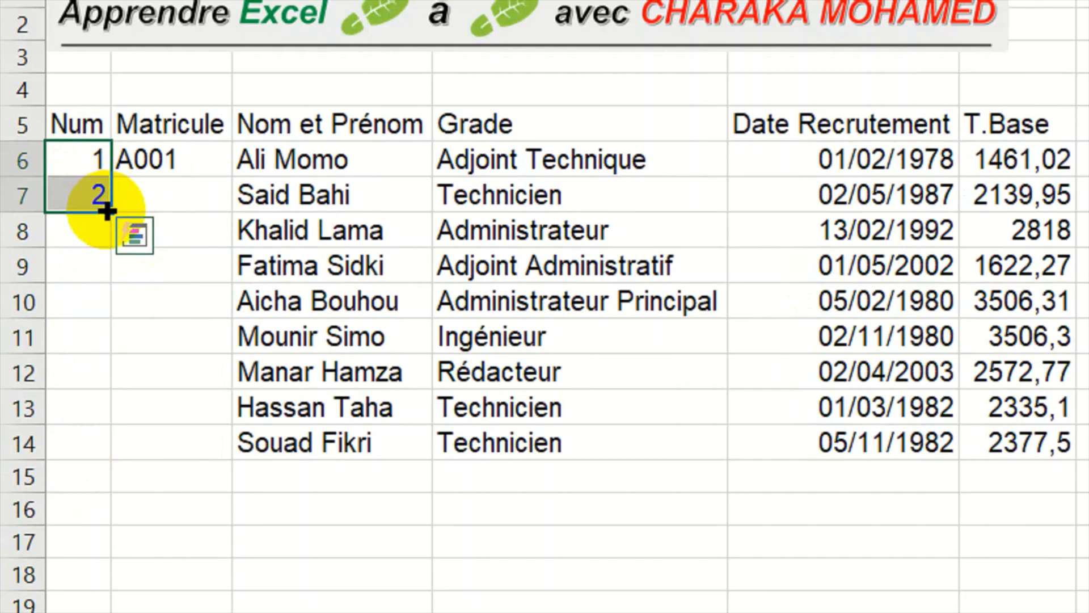
double_click(107, 210)
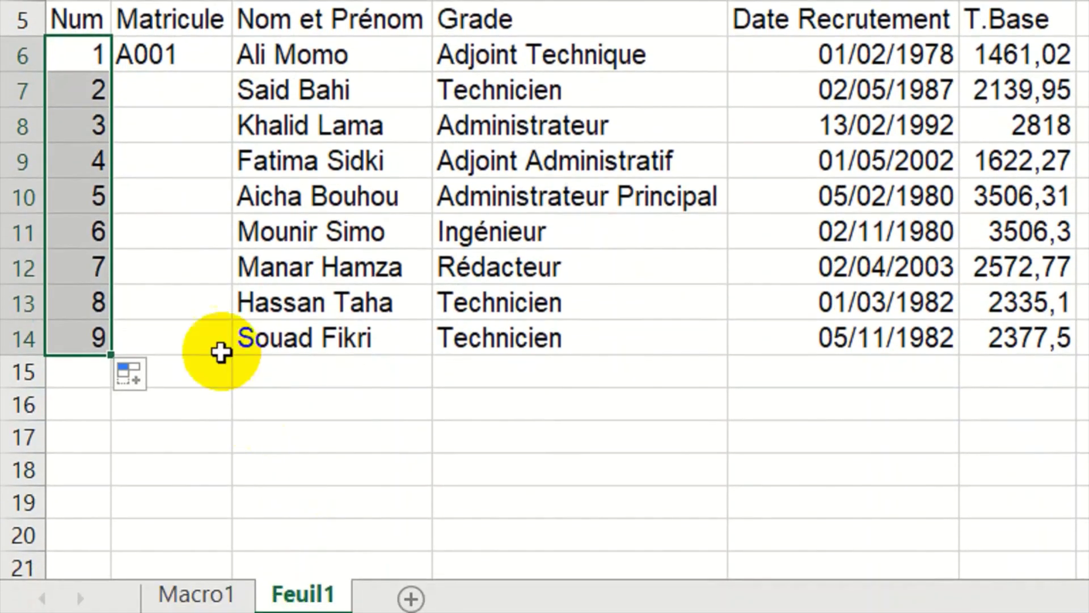
left_click(194, 318)
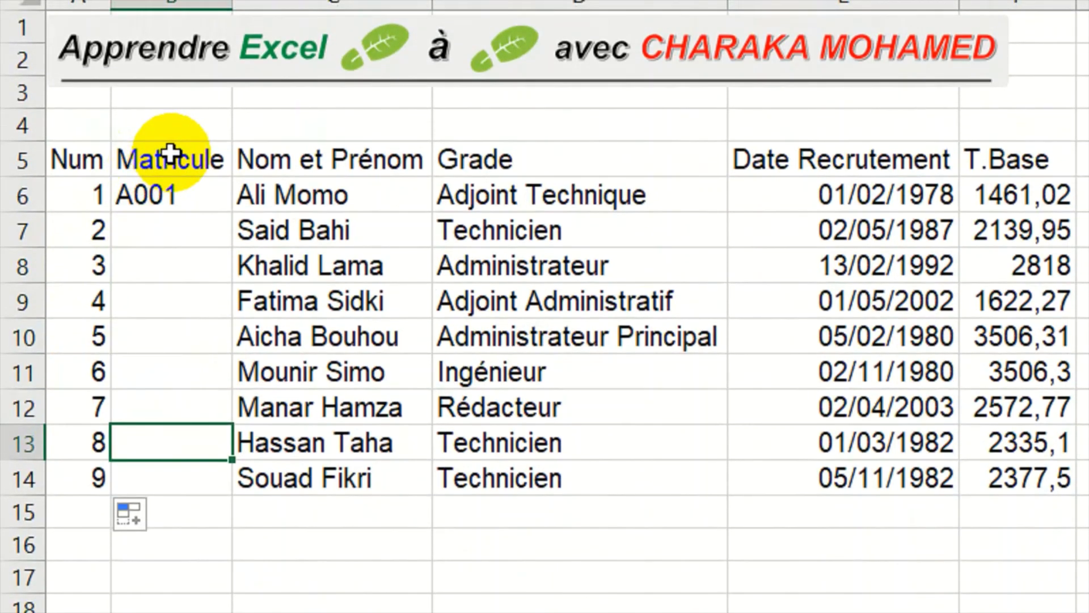
key("ctrl+z")
key("ctrl+z")
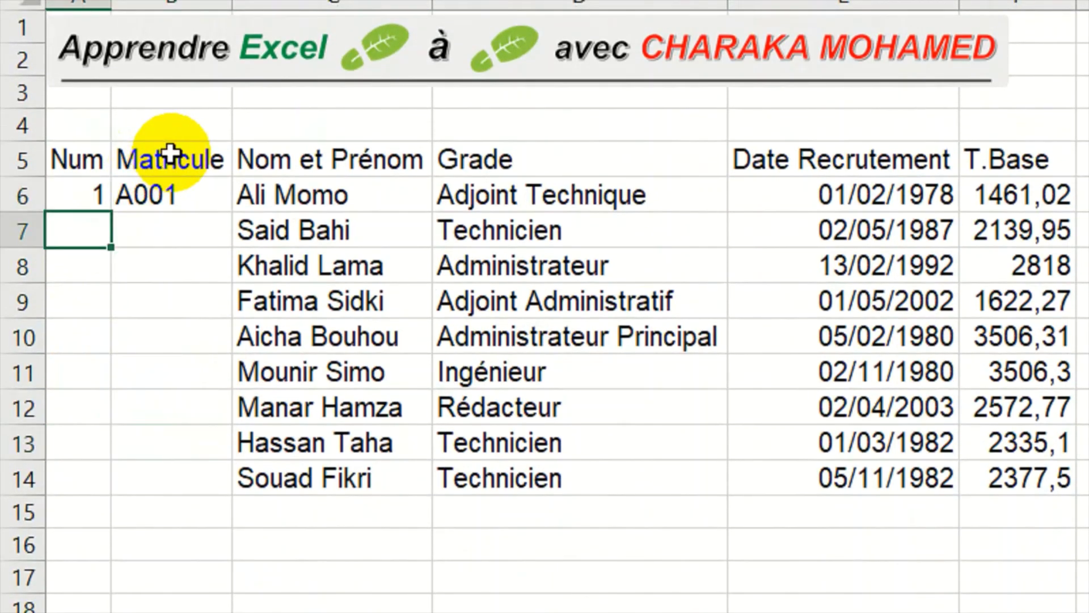
left_click(90, 192)
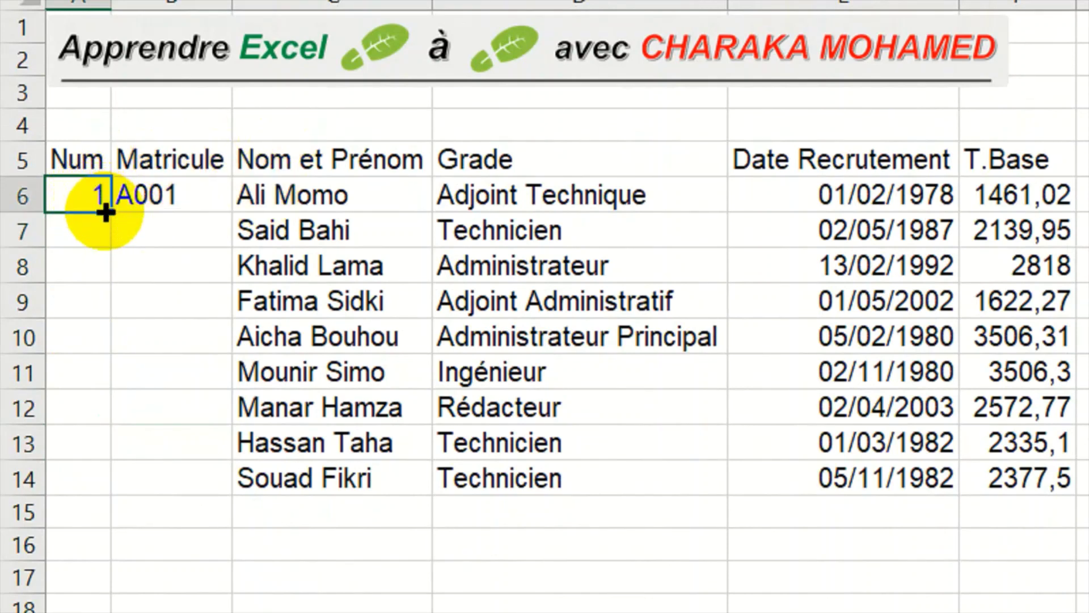
double_click(105, 212)
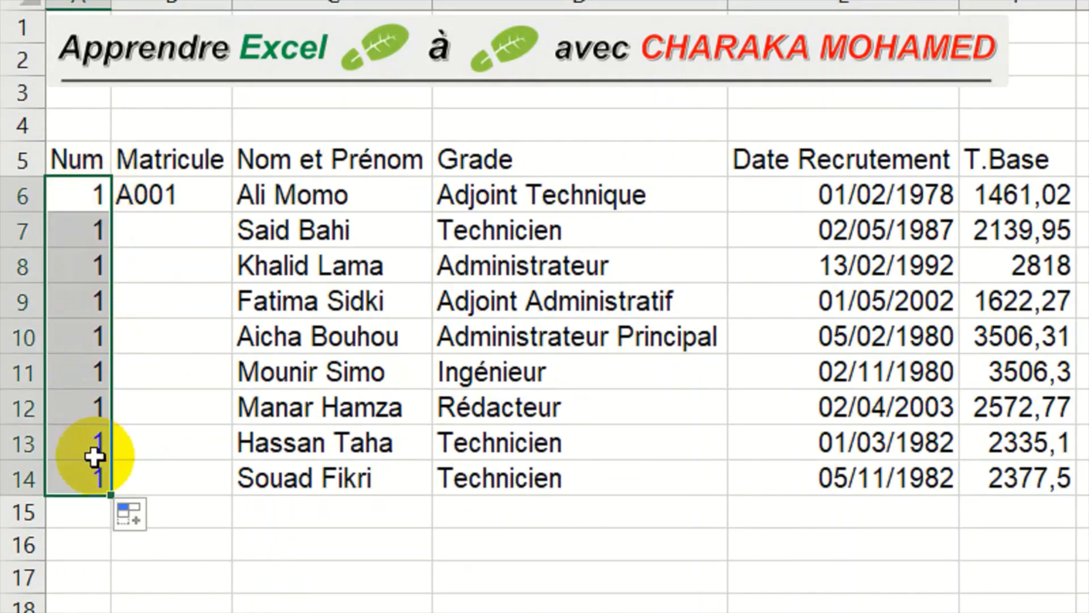
key("ctrl+z")
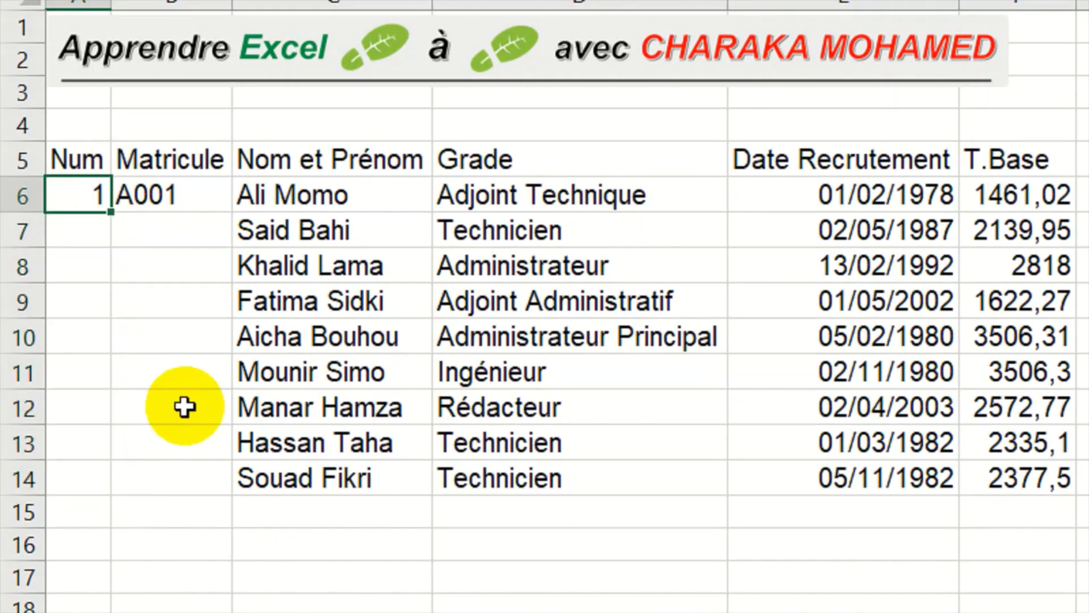
left_click(98, 238)
type("2")
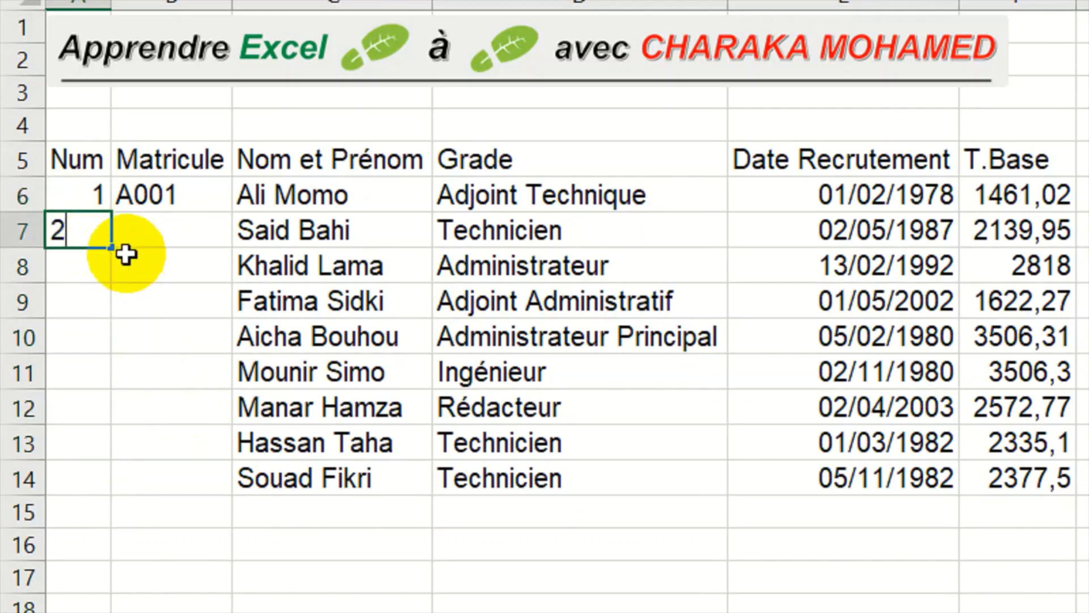
left_click(122, 258)
left_click_drag(88, 200, 92, 227)
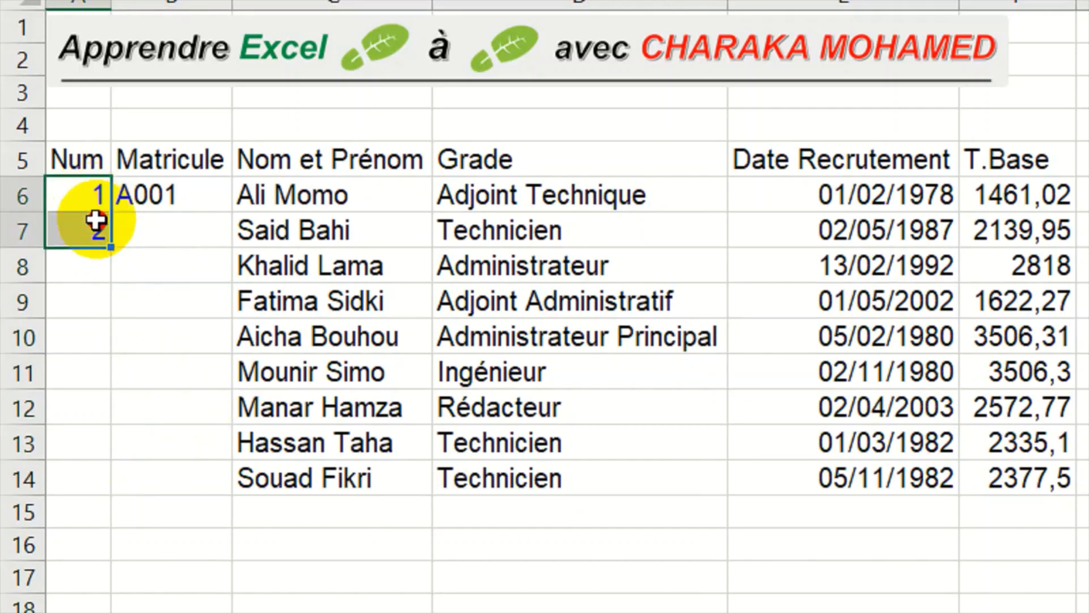
double_click(109, 247)
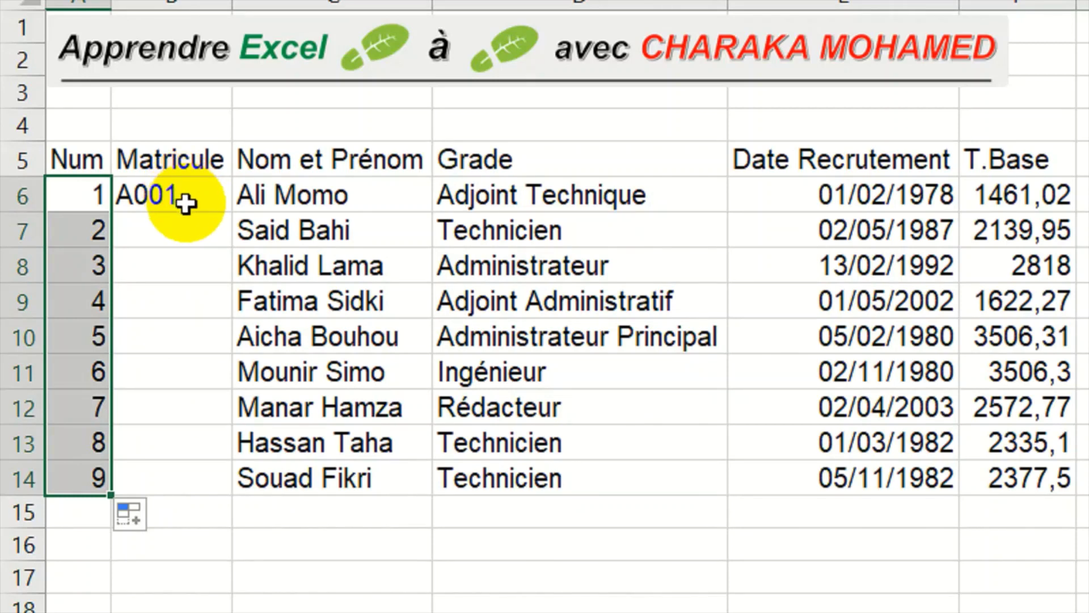
left_click(190, 200)
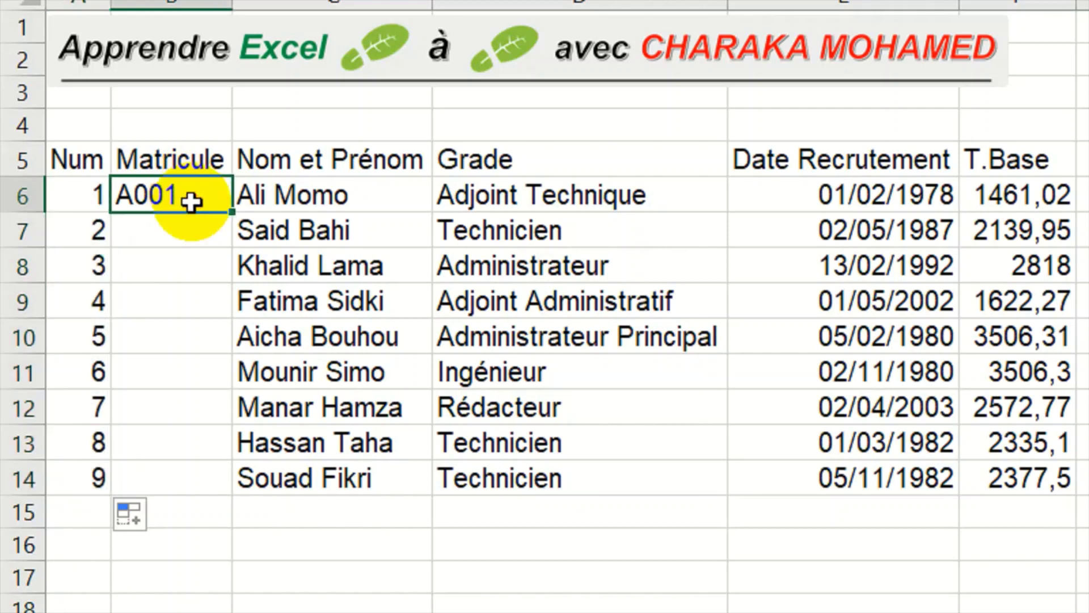
Auto-fill A001 in B6 down the Matricule column to A009.
double_click(231, 211)
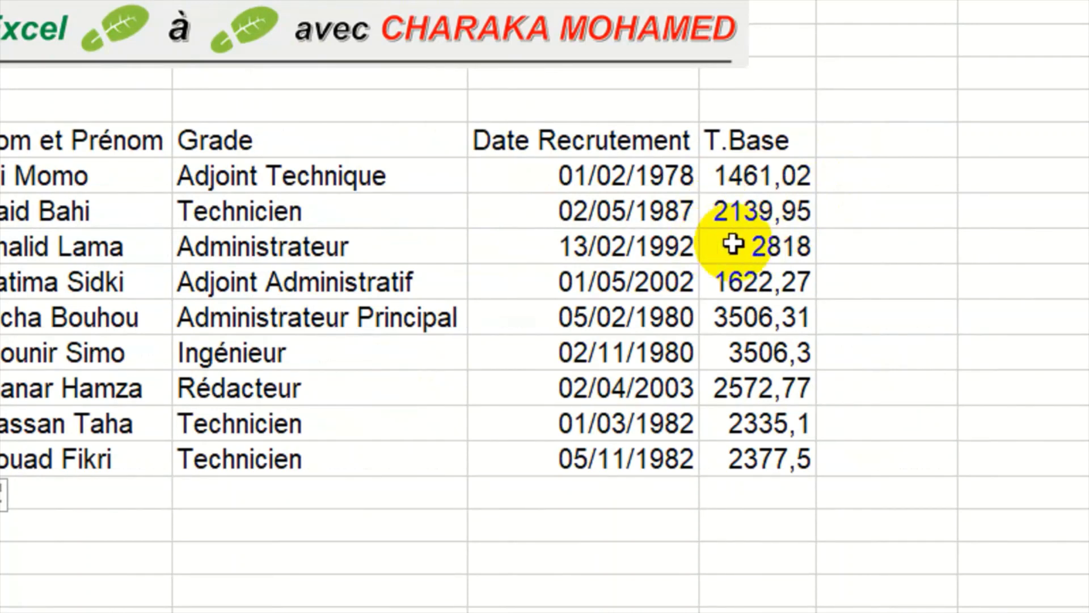
Check the salaries 2818, 3506,3 and 2335,1, then select the T.Base column F.
left_click(733, 244)
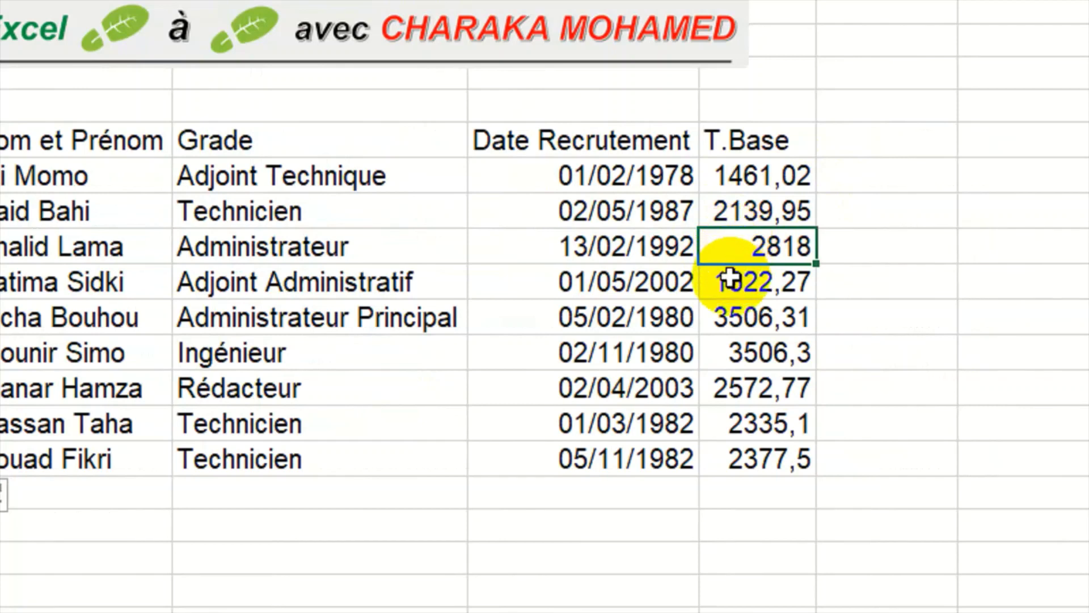
left_click(716, 362)
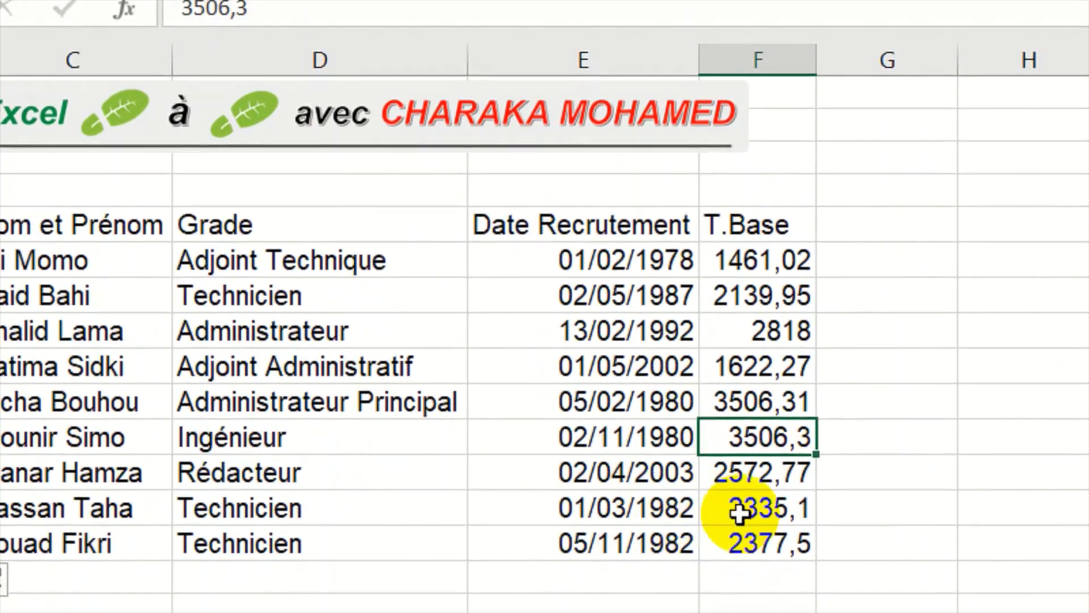
left_click(739, 473)
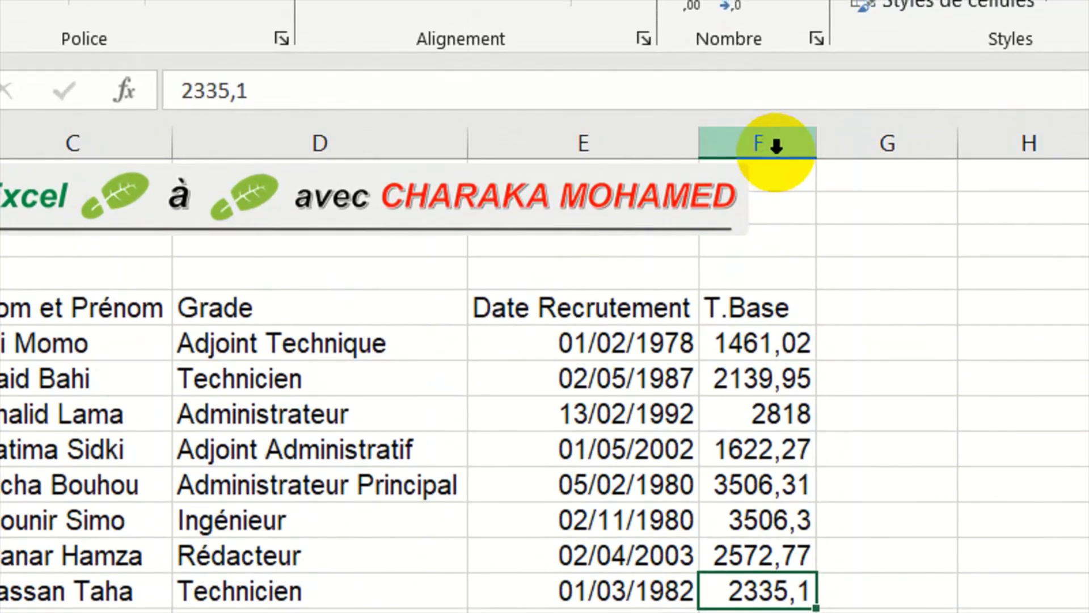
left_click(776, 146)
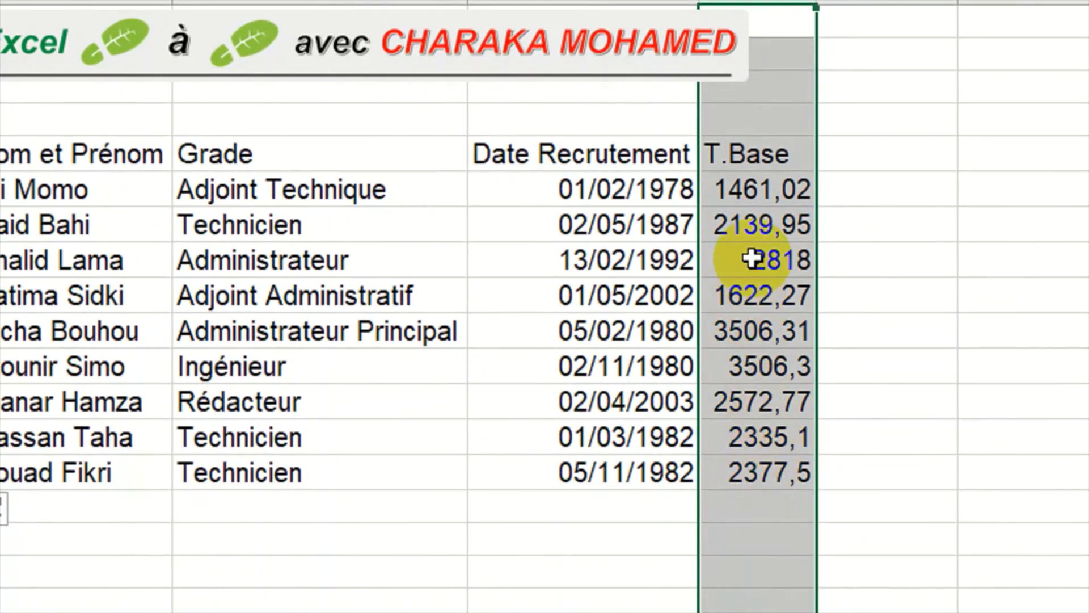
right_click(751, 226)
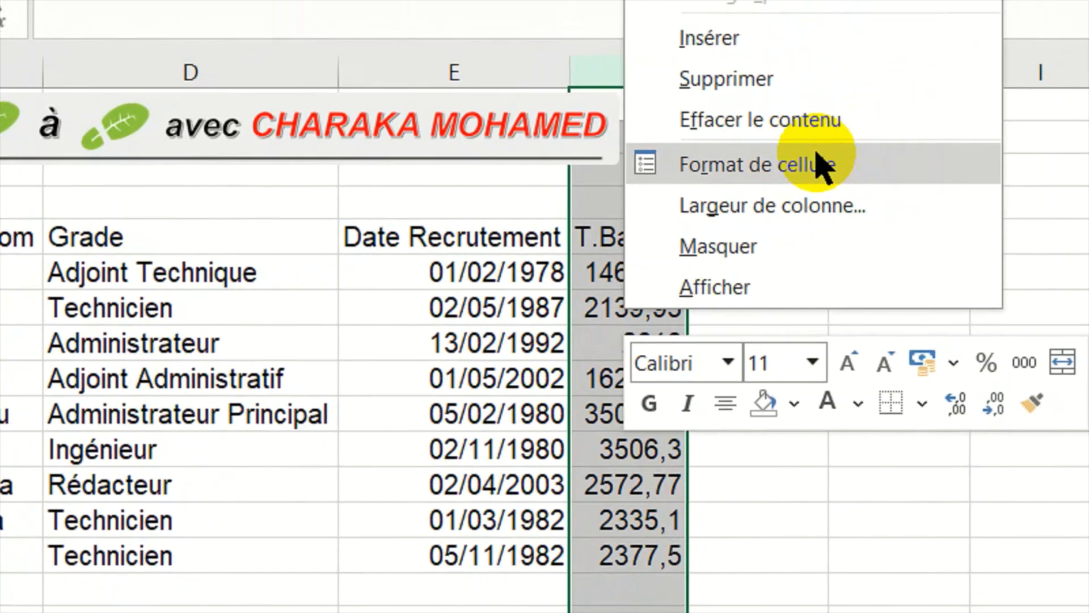
left_click(817, 164)
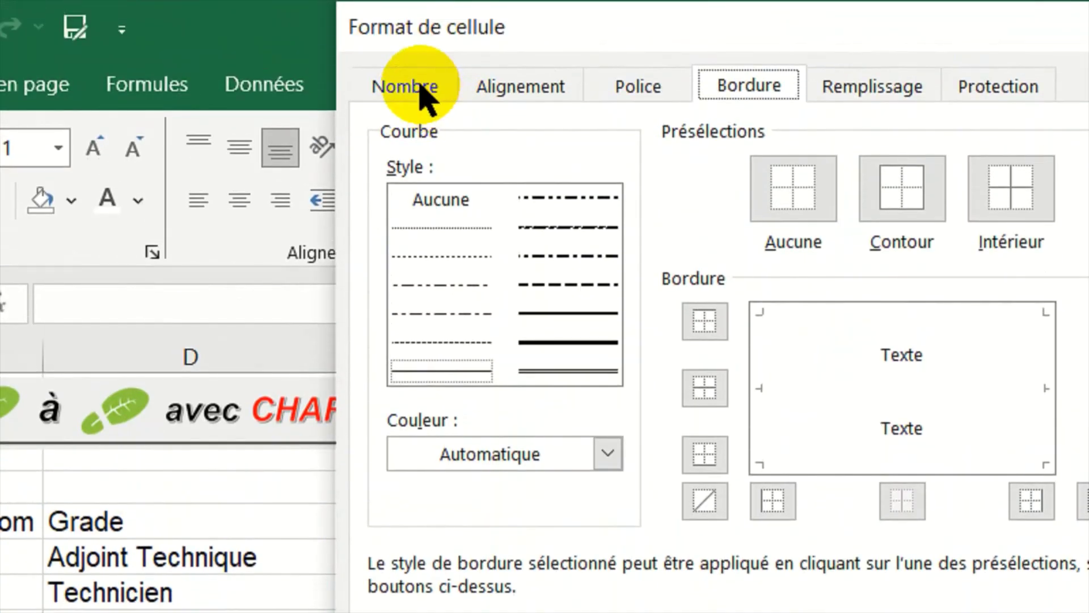
left_click(421, 88)
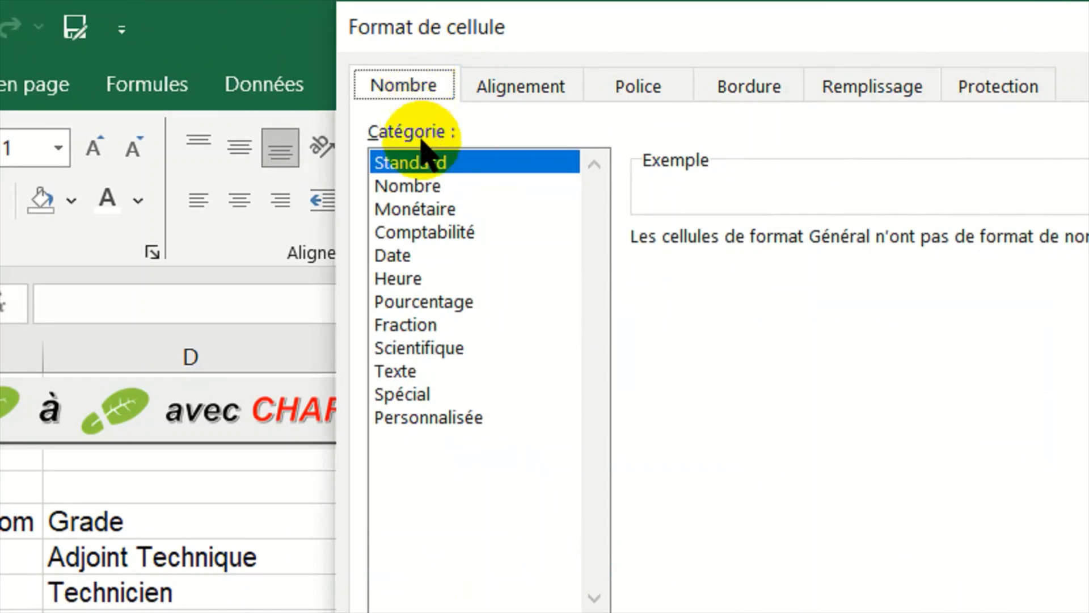
left_click(423, 187)
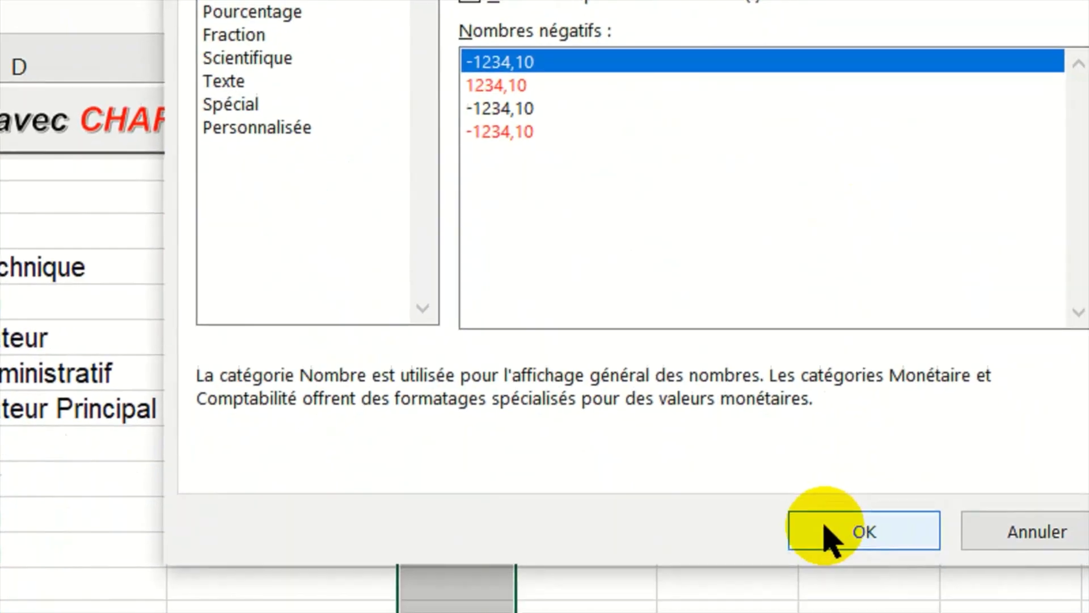
left_click(828, 537)
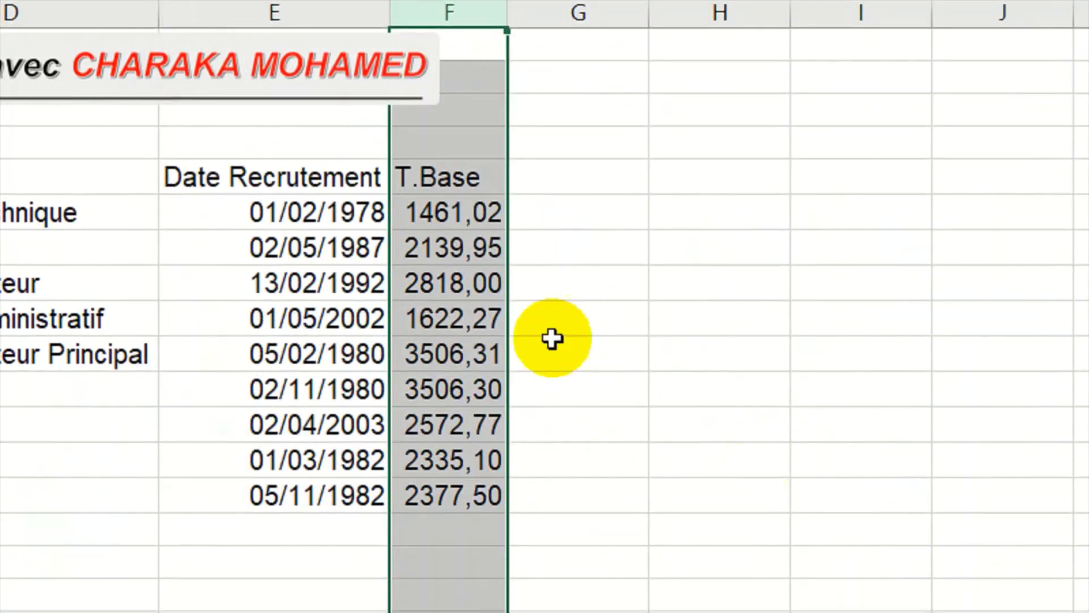
left_click(469, 205)
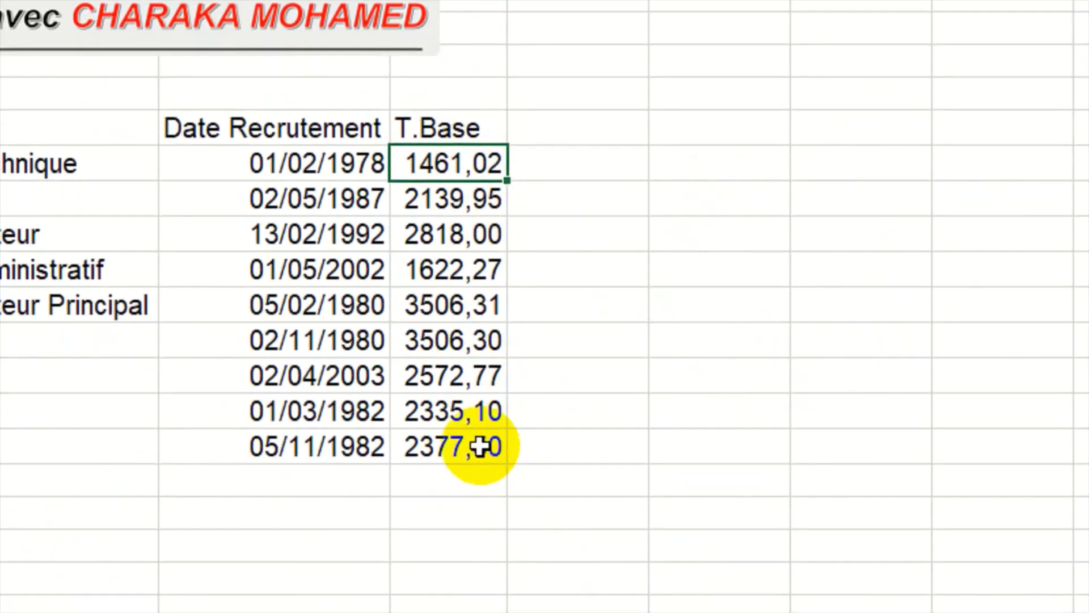
key("ctrl+z")
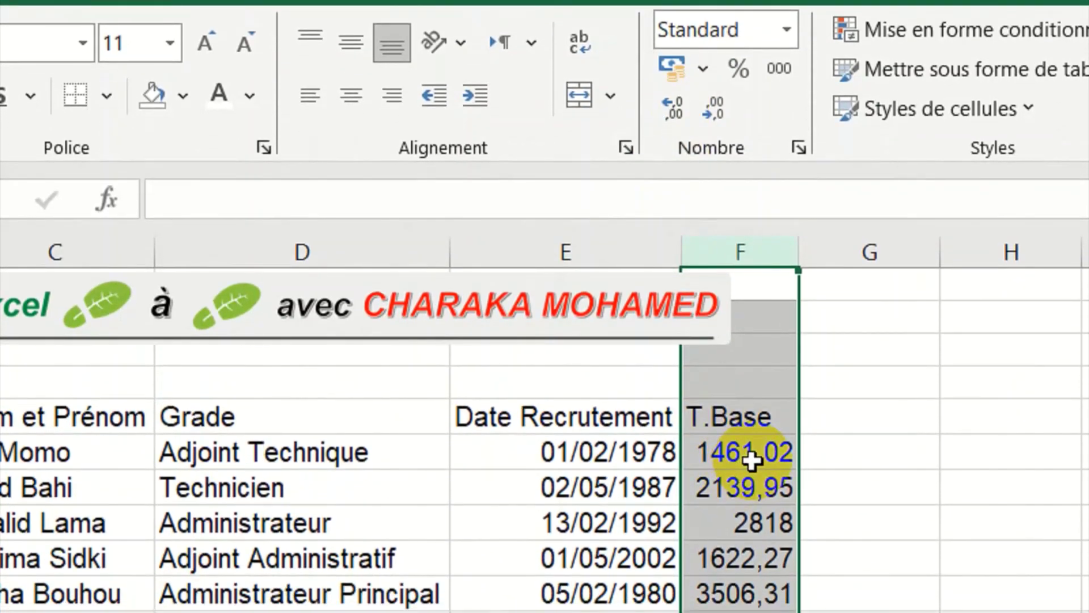
Try adding and removing decimals on the T.Base salaries, then undo the number formatting.
left_click(752, 460)
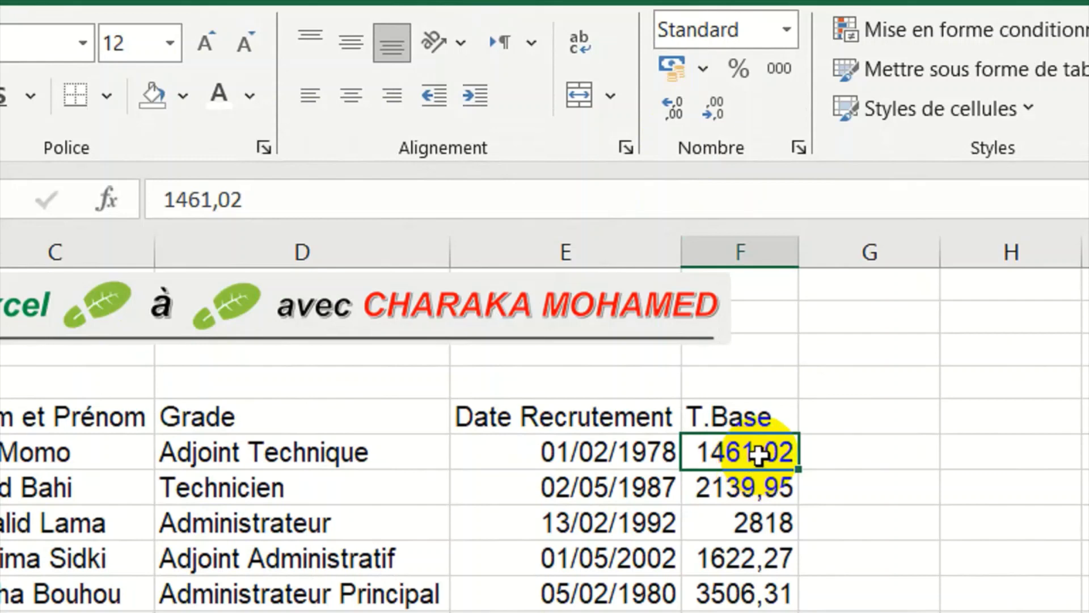
left_click_drag(760, 452, 749, 484)
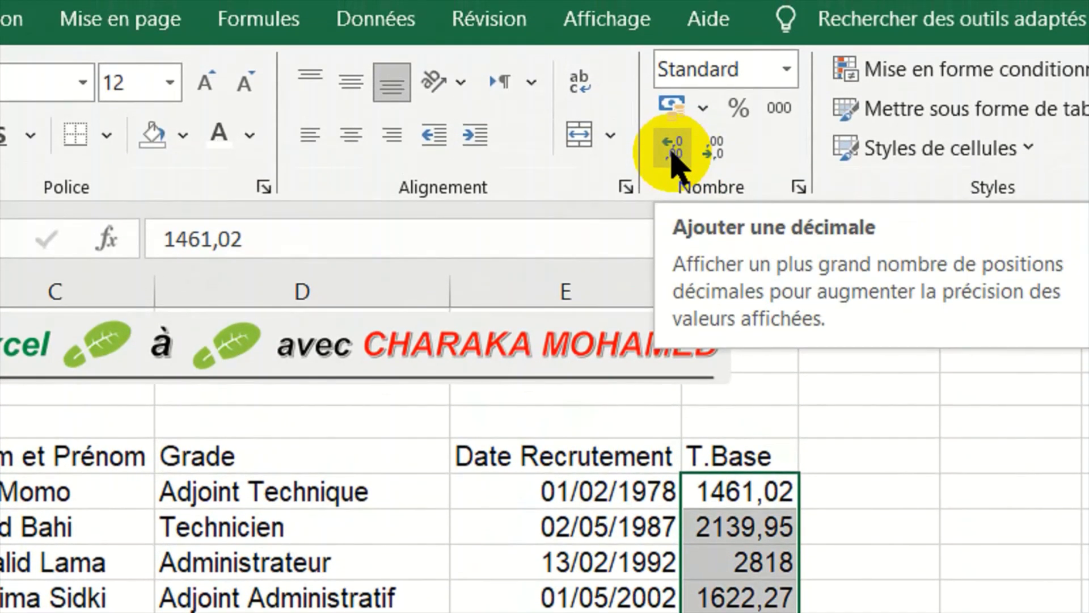
left_click(672, 148)
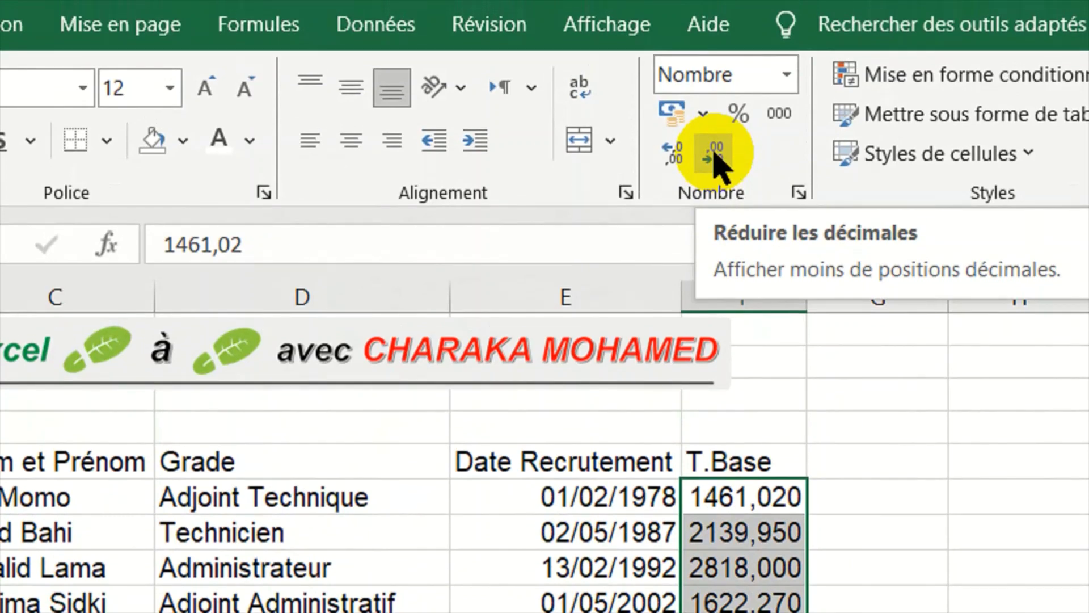
left_click(715, 156)
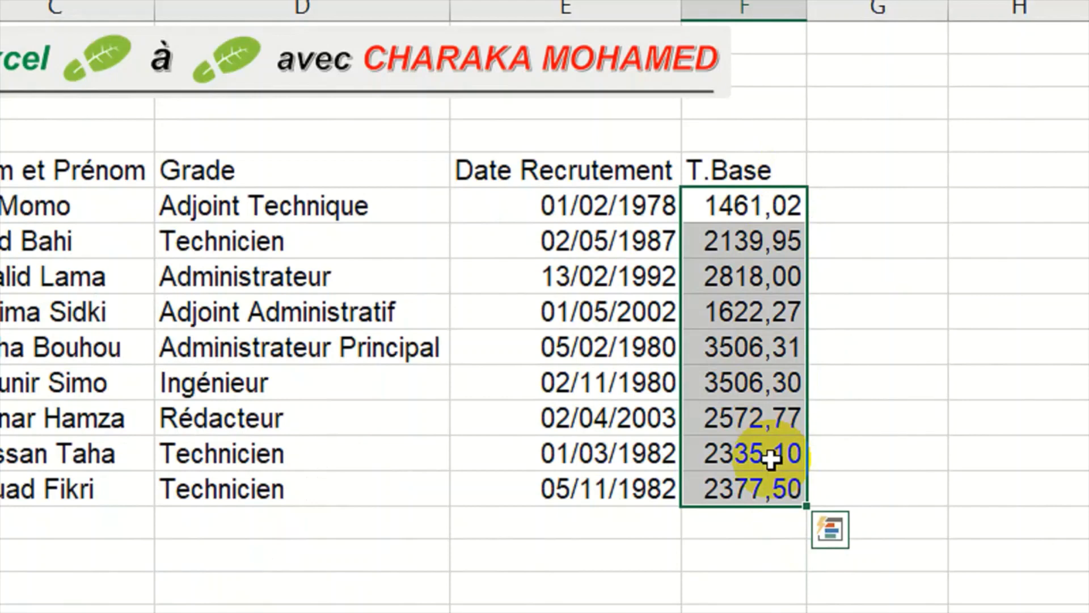
key("alt+h")
key("0")
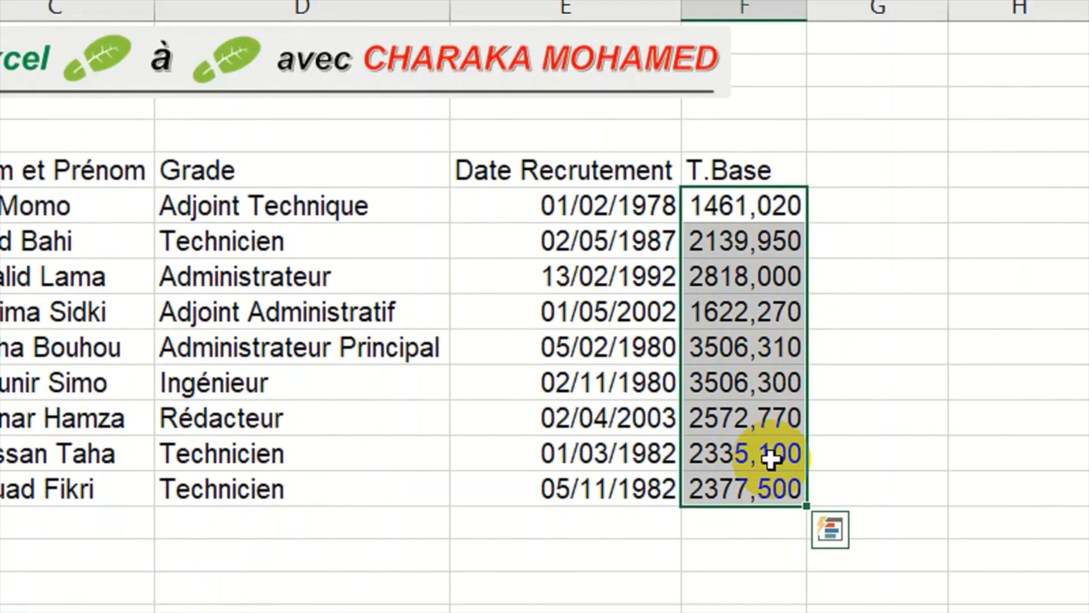
key("ctrl+z")
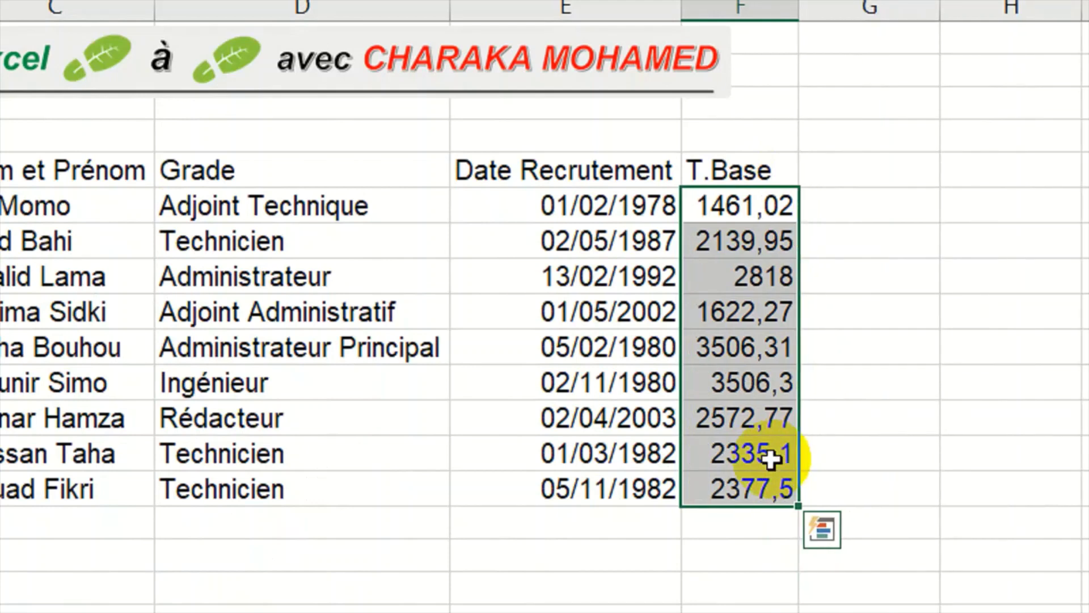
left_click(678, 278)
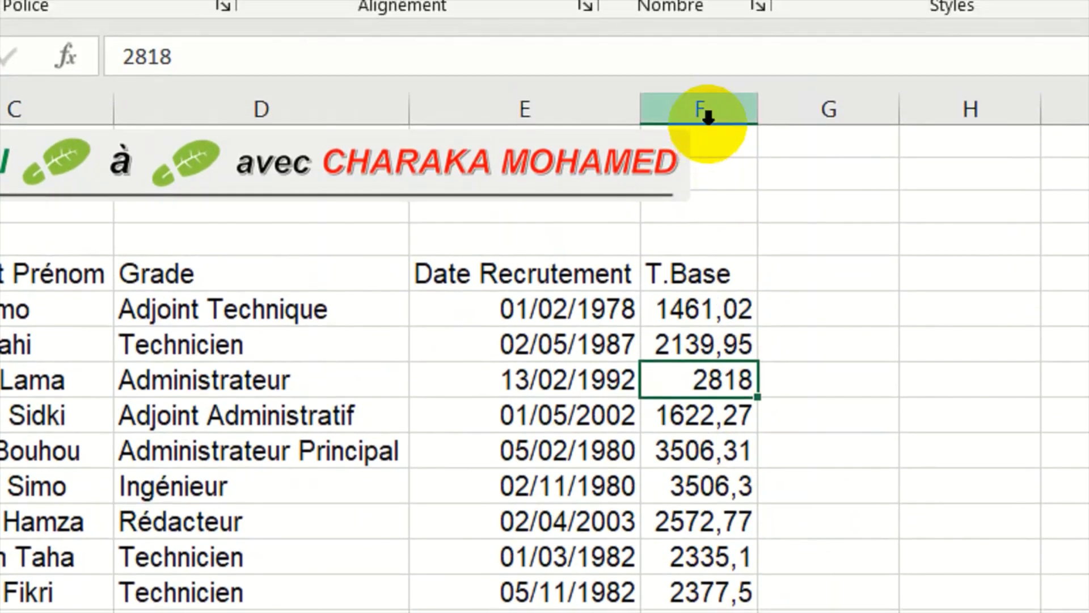
Apply the thousands-separator style to column F so salaries read like 2 818,00.
left_click(707, 145)
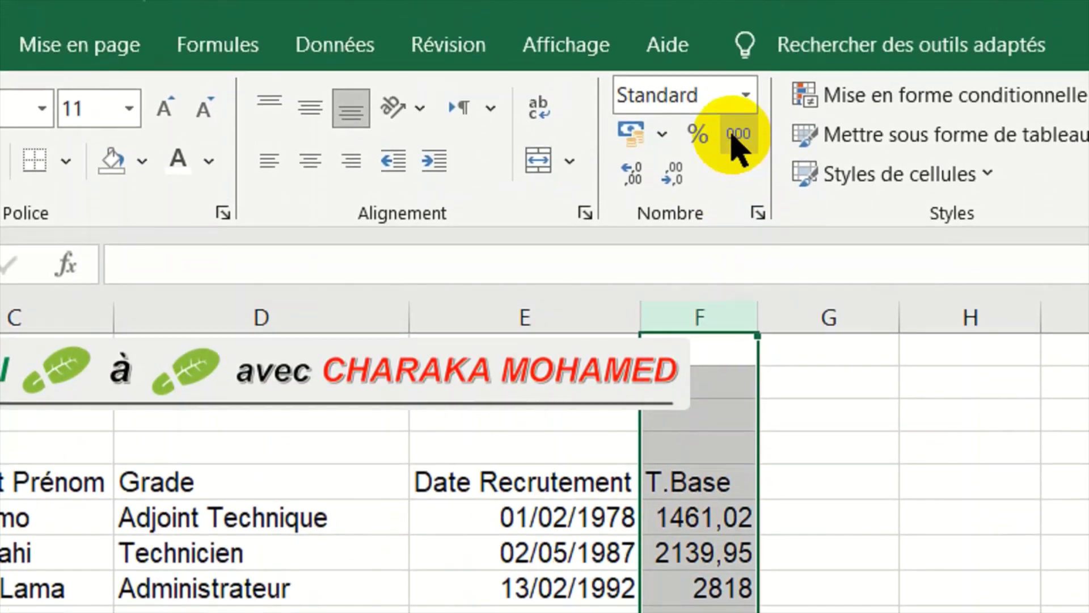
left_click(738, 72)
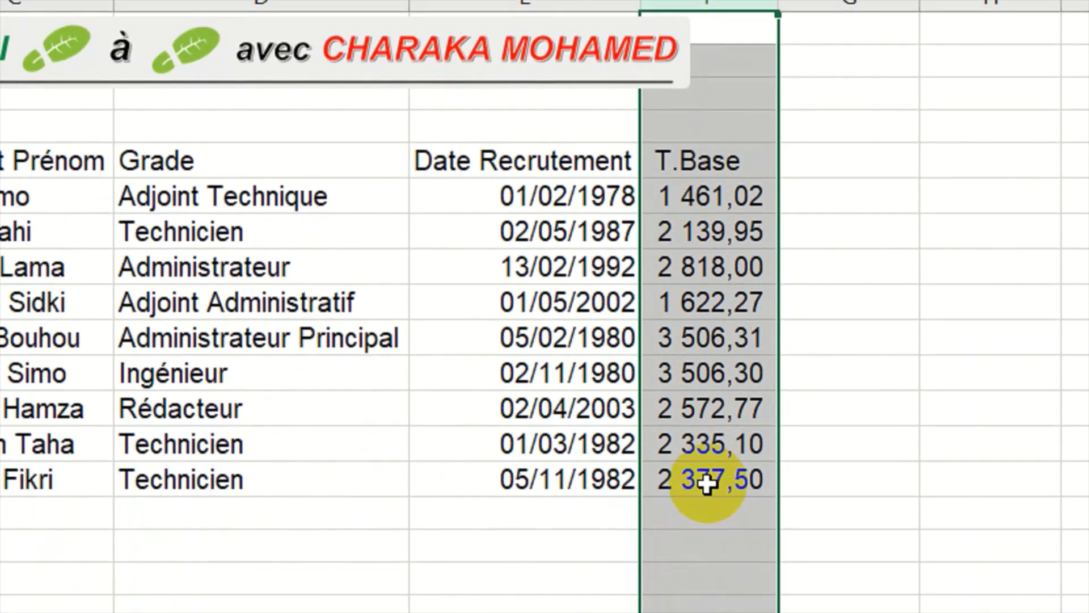
left_click(700, 462)
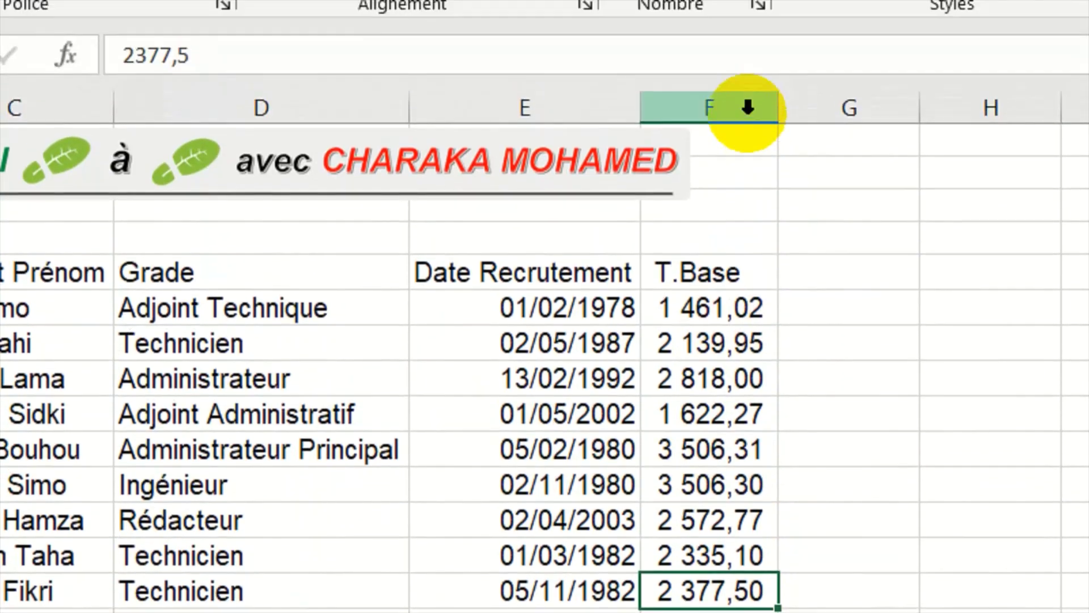
left_click(748, 149)
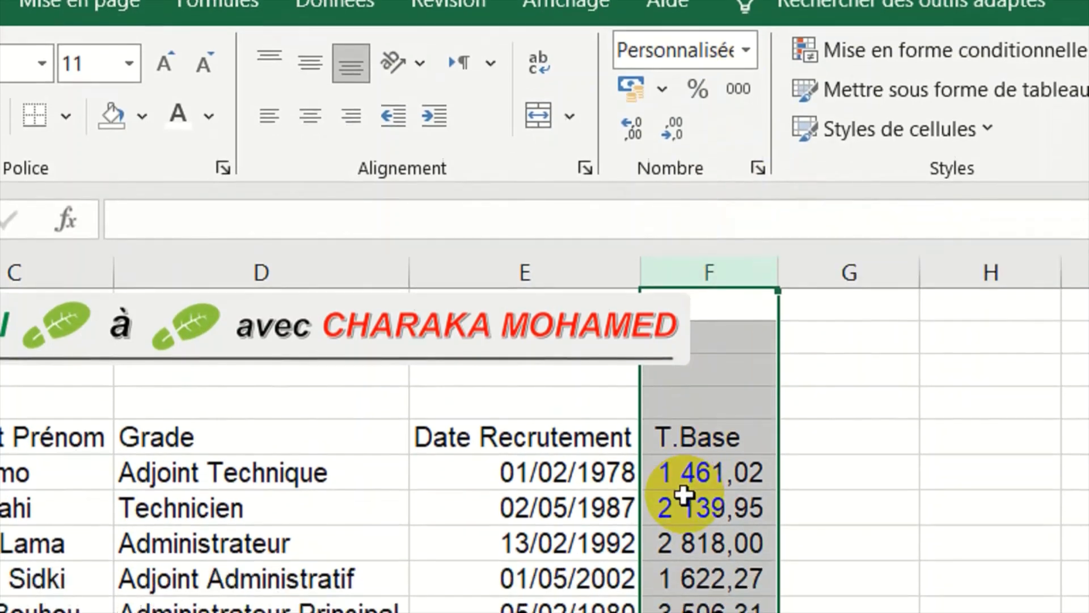
left_click(709, 567)
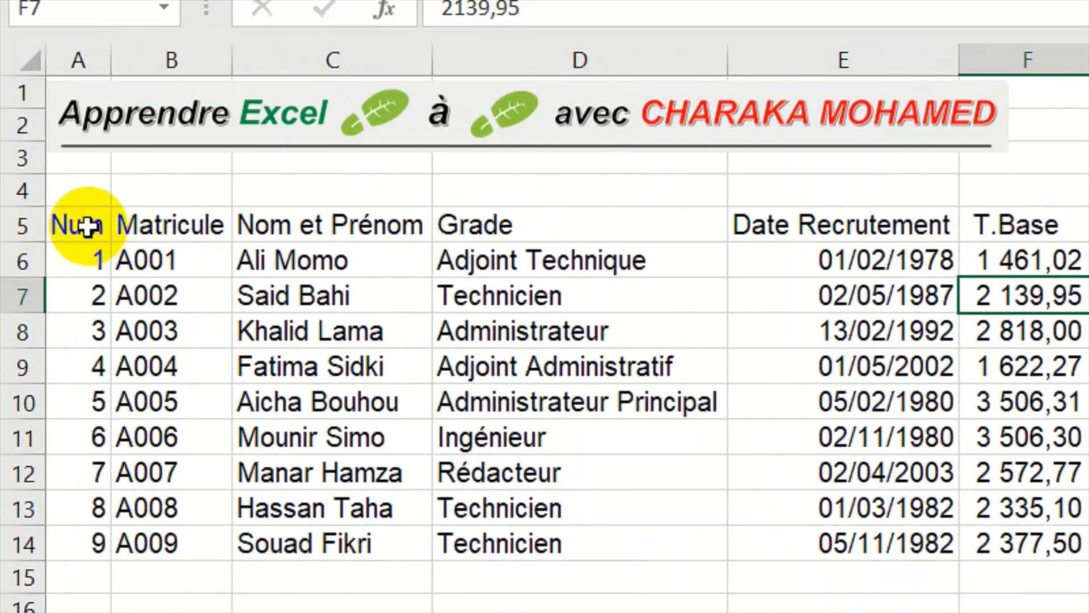
Centre the header row A5:F5 and make it bold.
left_click_drag(88, 227, 1015, 221)
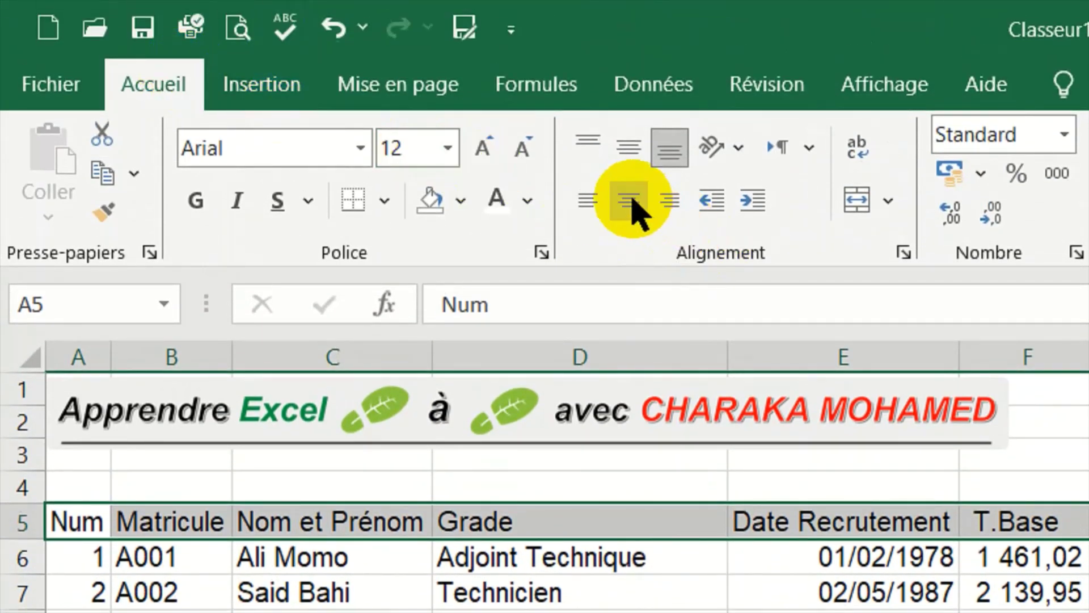
left_click(633, 200)
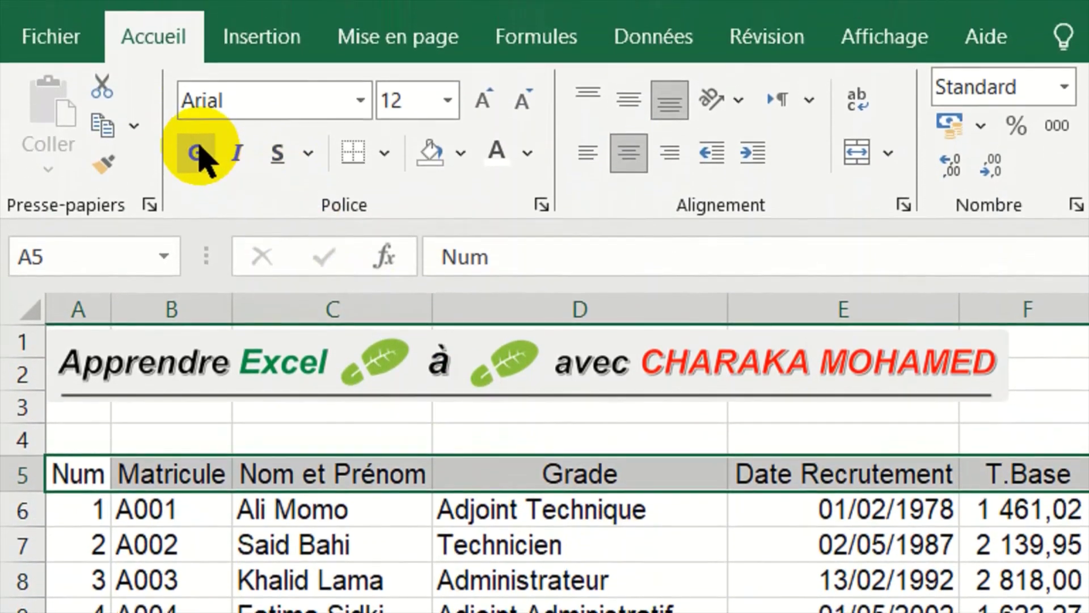
left_click(202, 128)
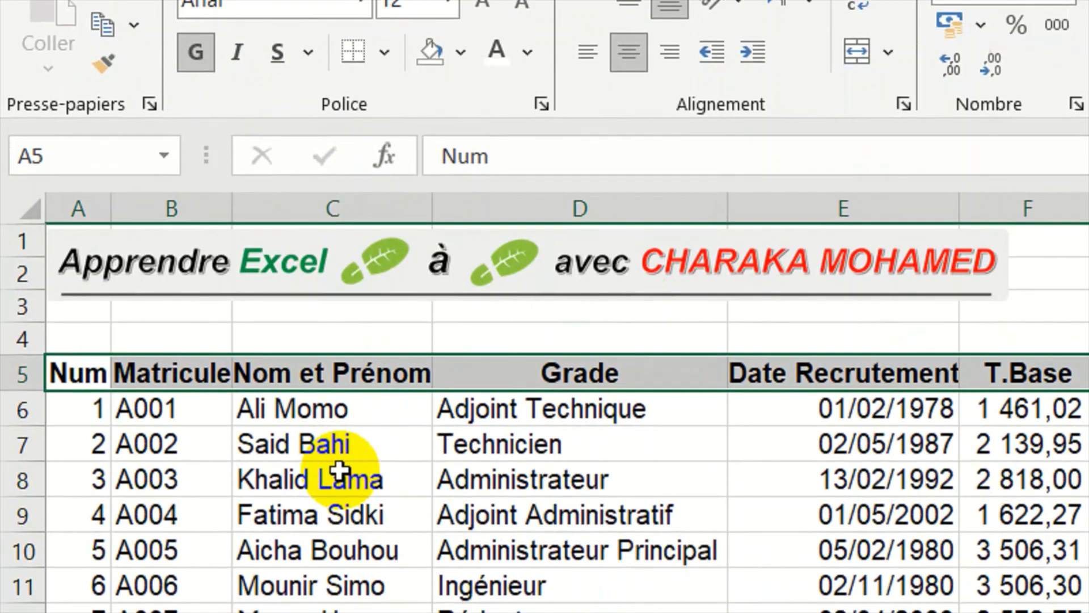
left_click(339, 460)
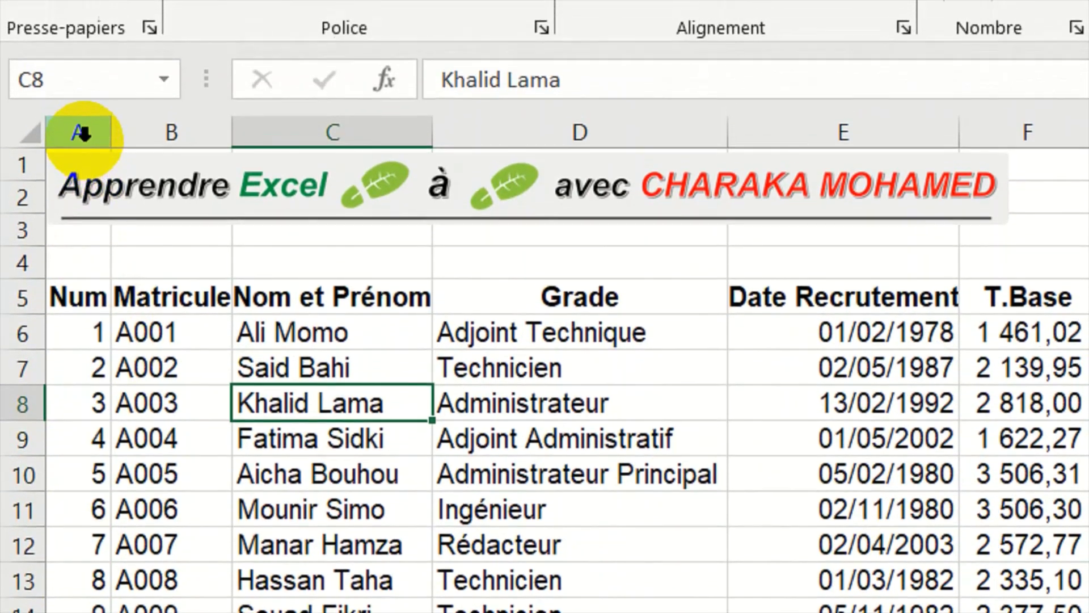
left_click(80, 92)
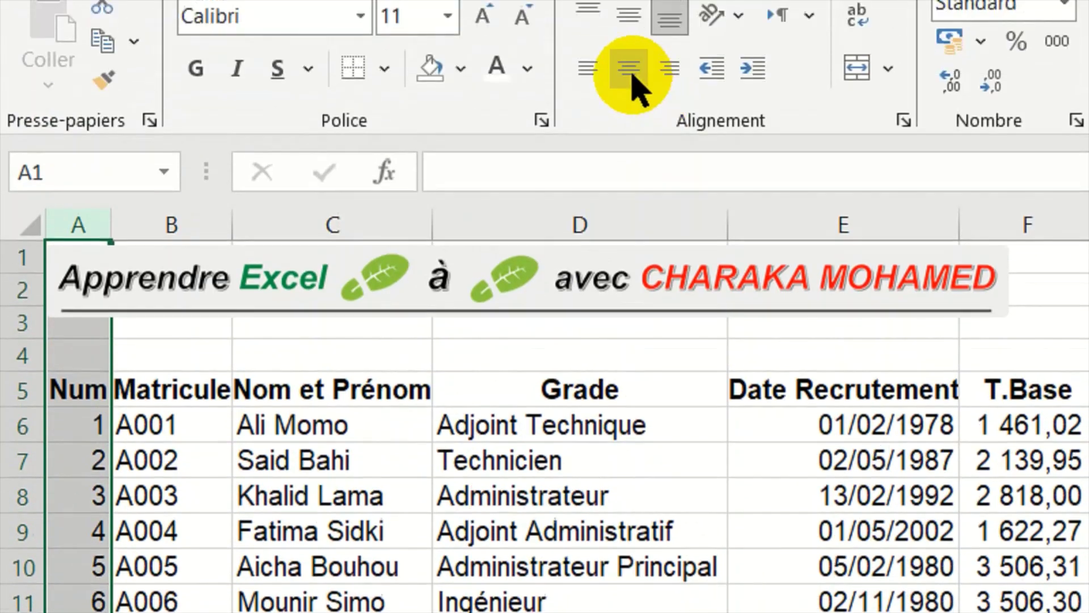
left_click(630, 125)
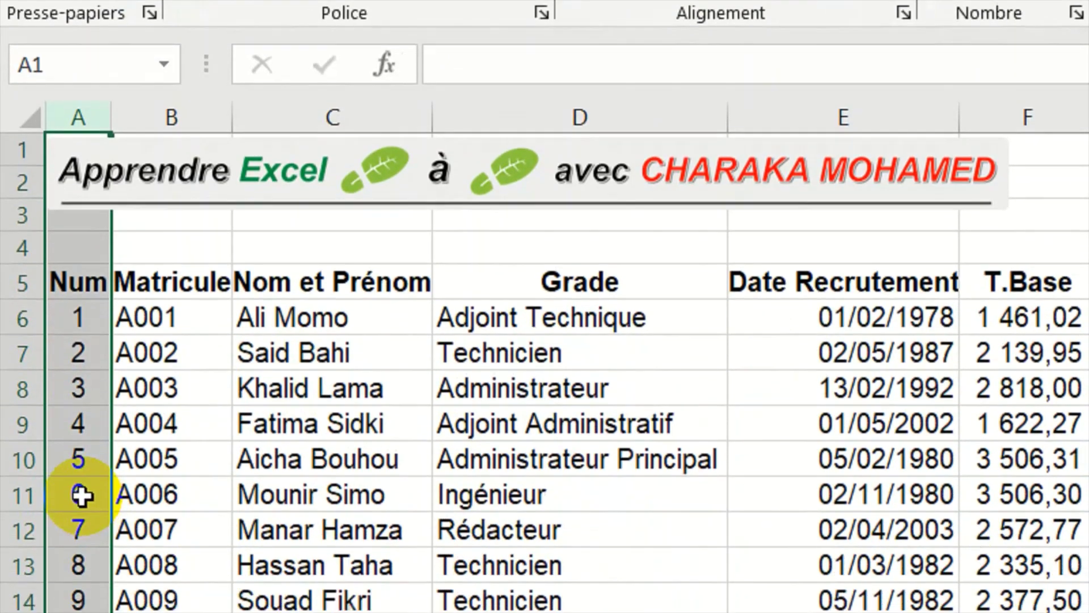
left_click(82, 495)
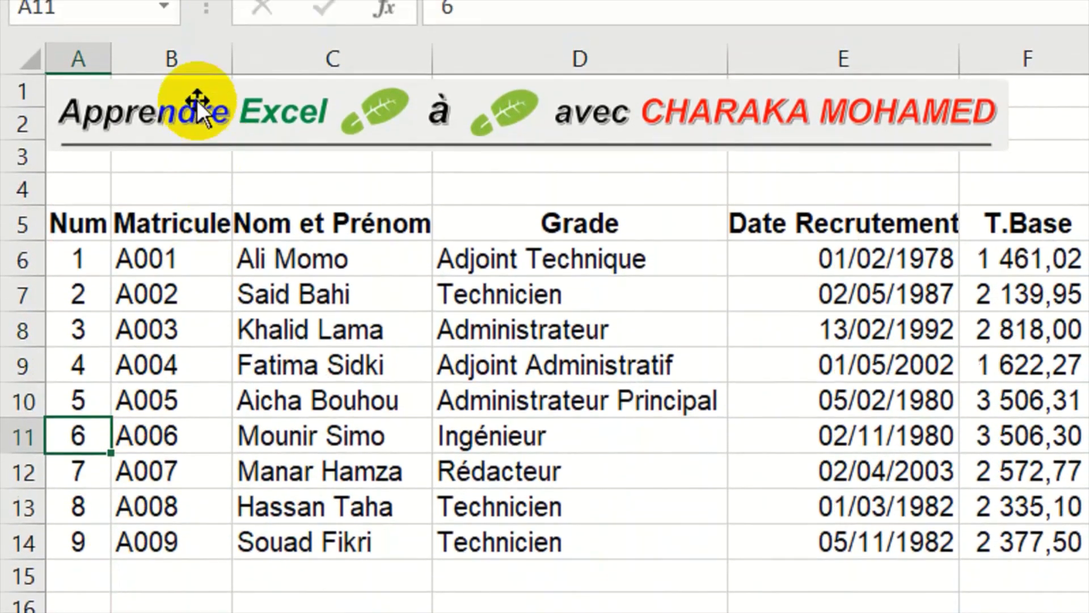
left_click(196, 148)
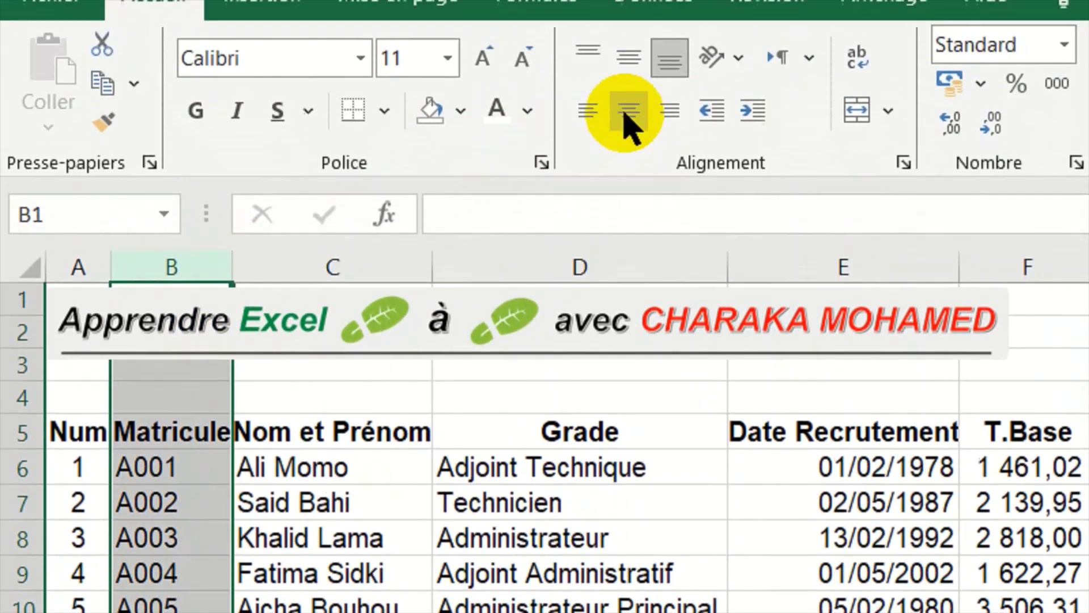
left_click(627, 113)
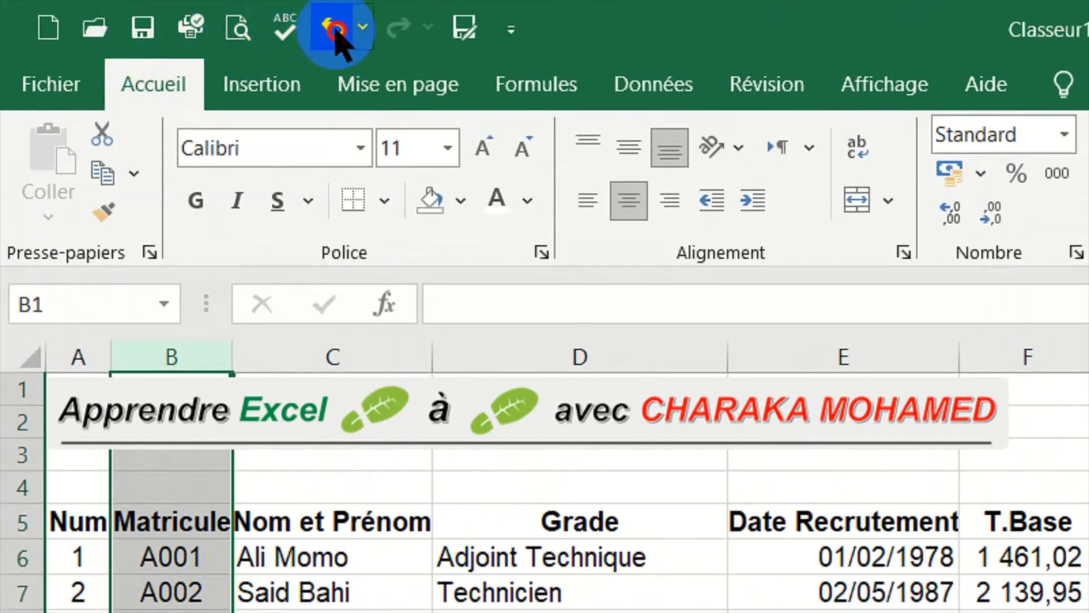
left_click(335, 29)
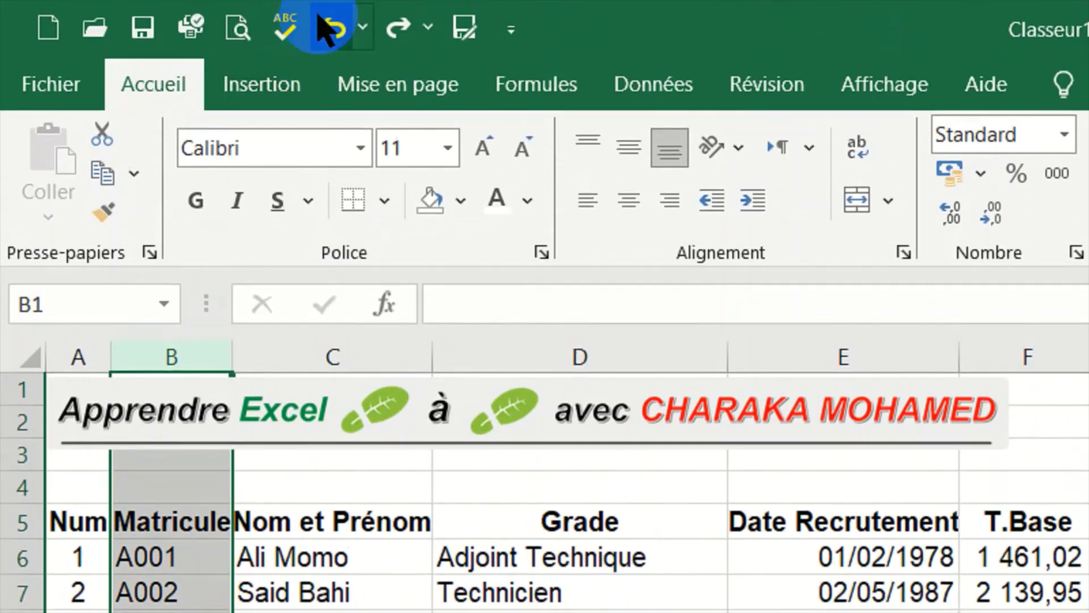
left_click(321, 19)
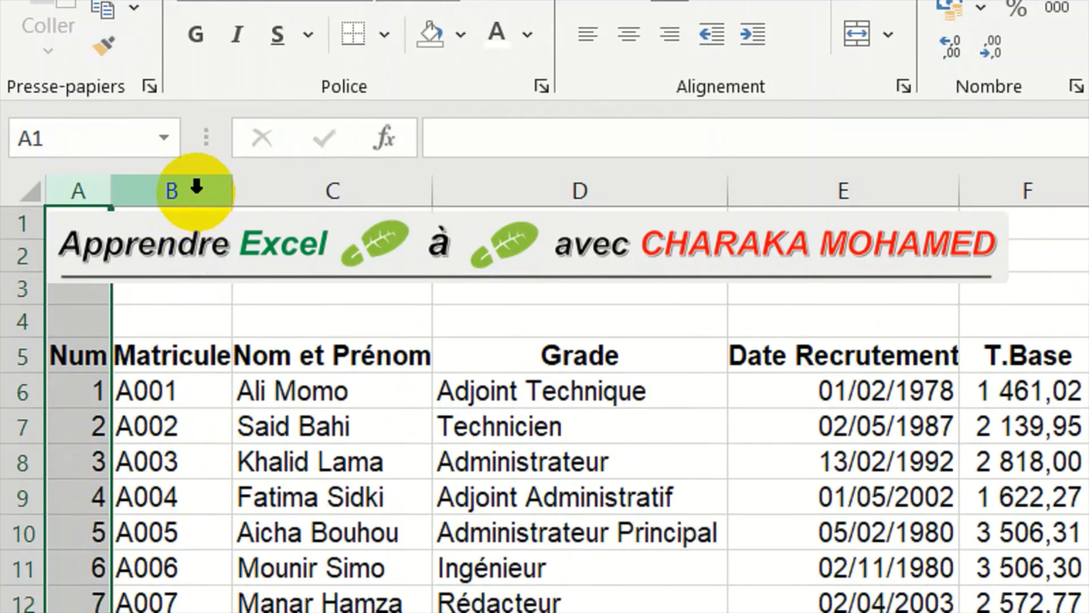
Add columns B, E and F to column A's selection and centre their contents.
left_click(196, 186, "ctrl")
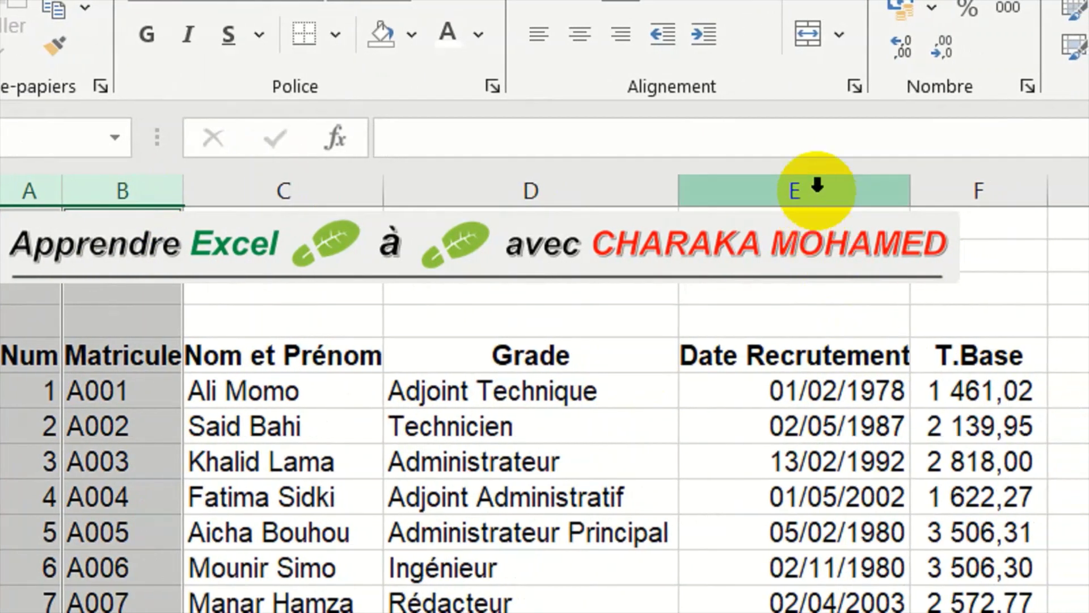
left_click(817, 187, "ctrl")
left_click(979, 190, "ctrl")
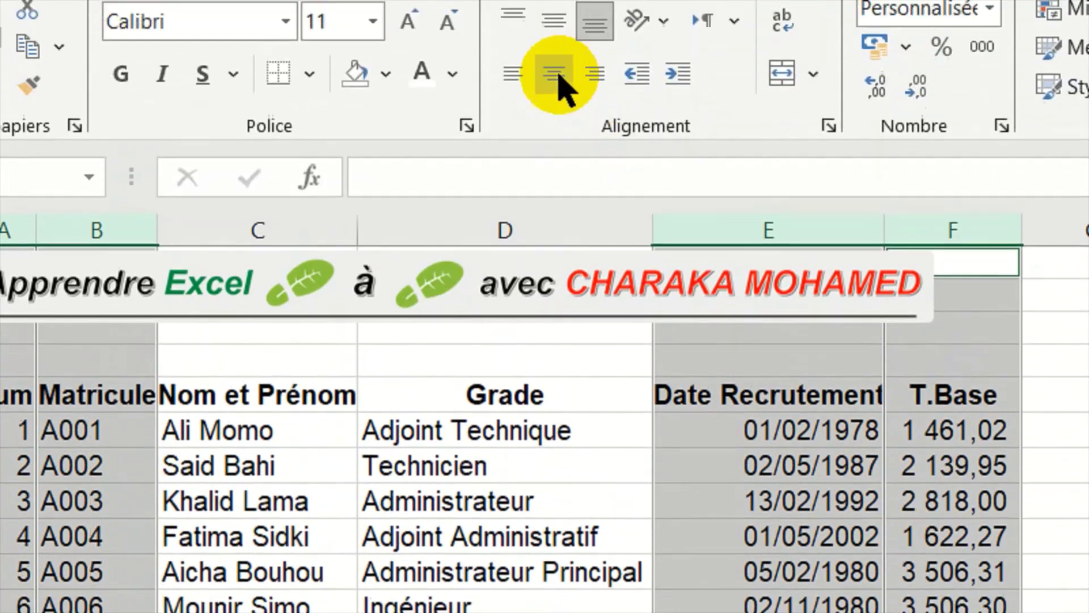
left_click(553, 69)
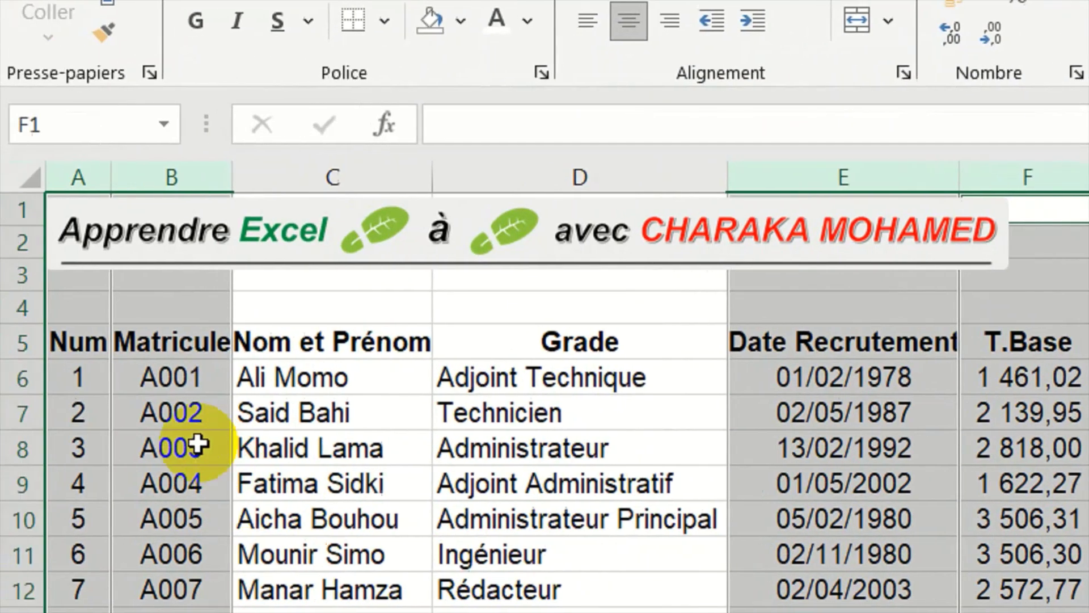
left_click(96, 496)
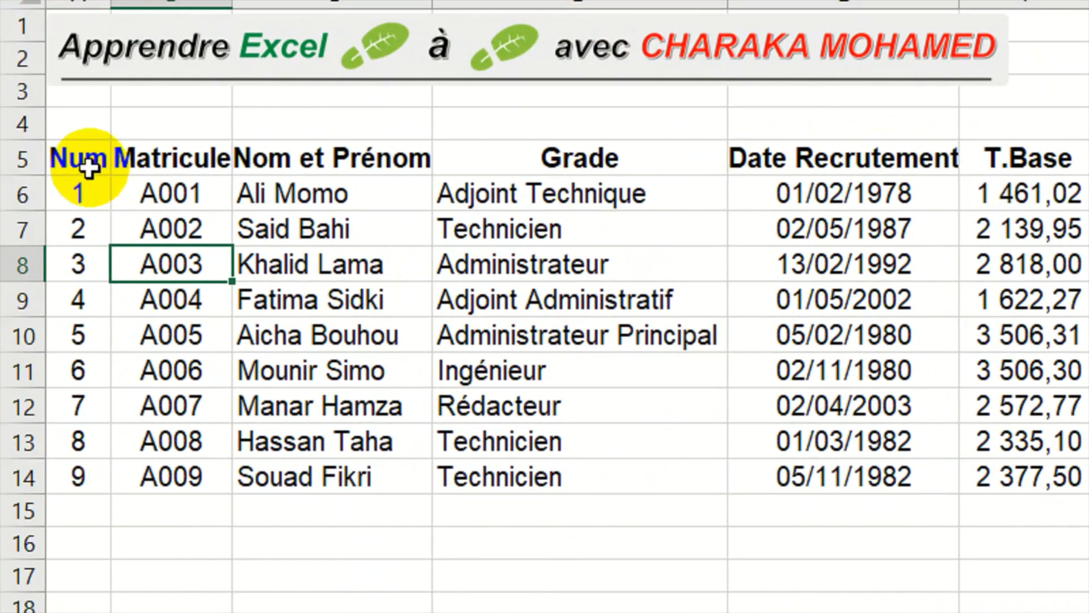
Give header row A5:F5, Num to T.Base, a blue fill and white font colour.
left_click_drag(88, 167, 1022, 159)
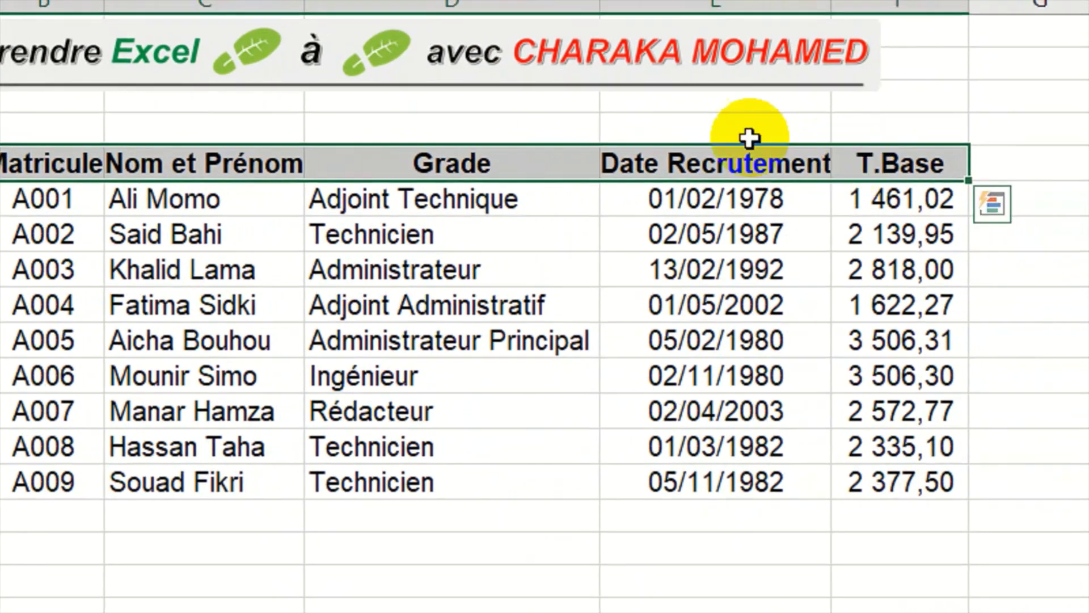
left_click(333, 149)
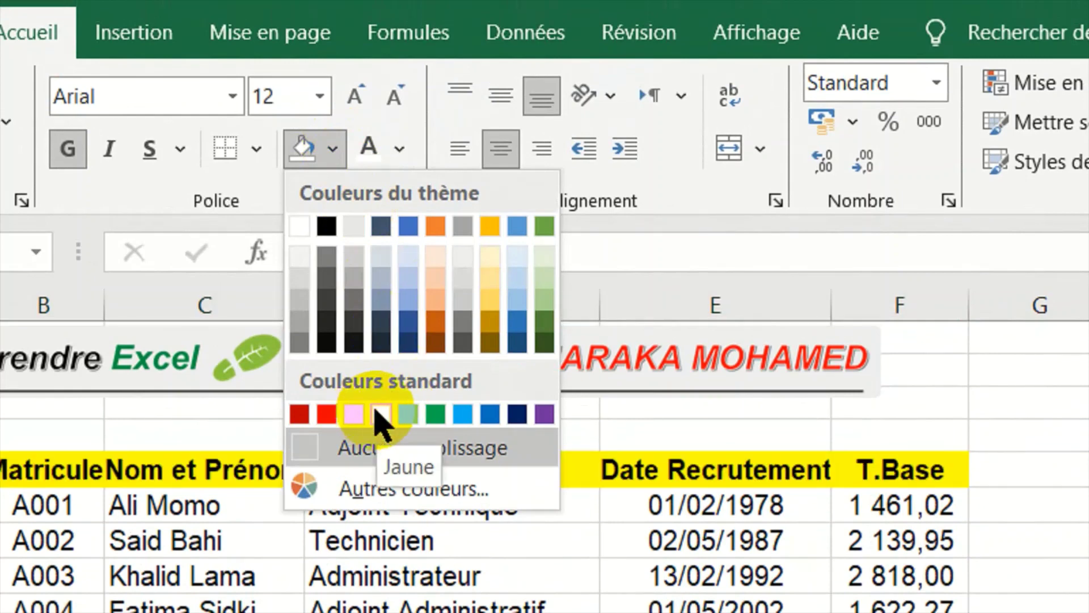
left_click(488, 413)
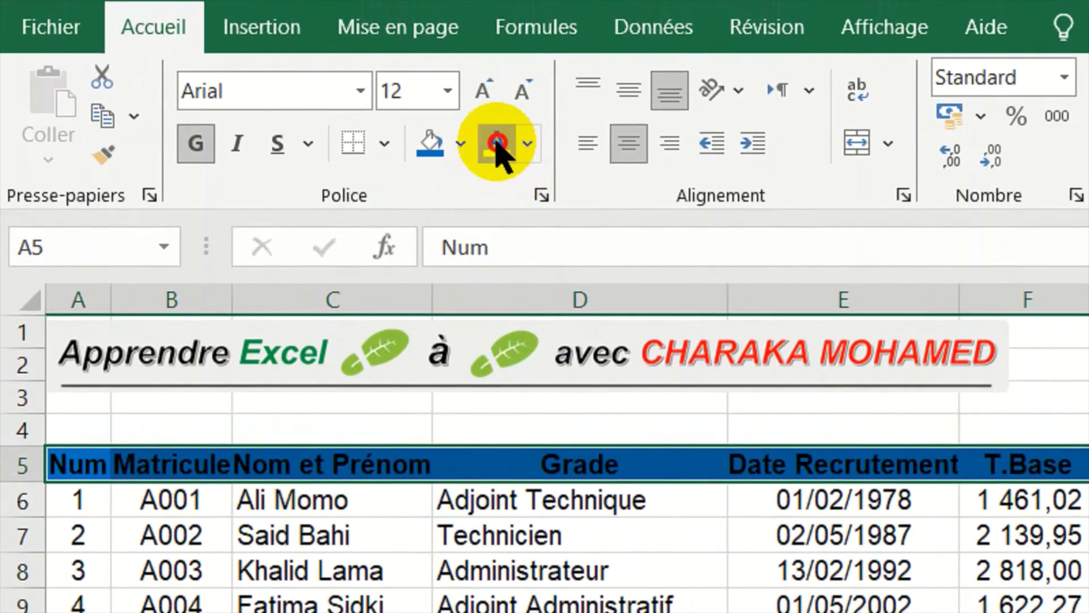
left_click(496, 118)
left_click(583, 499)
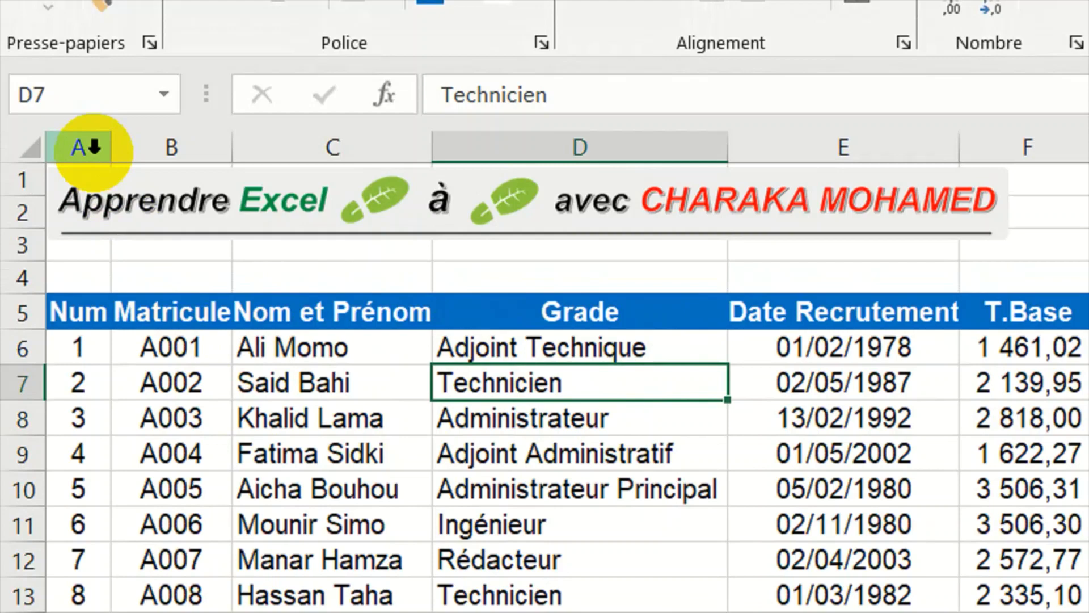
Select the full employee table A5:F14 from a cell inside it with Ctrl+A.
left_click_drag(88, 147, 1026, 146)
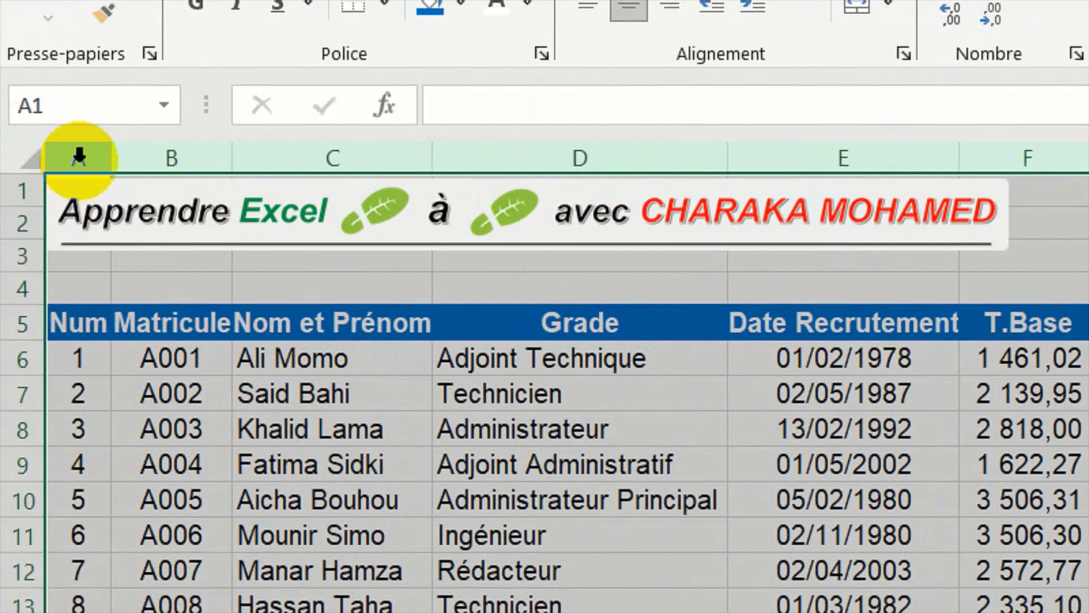
left_click(79, 156)
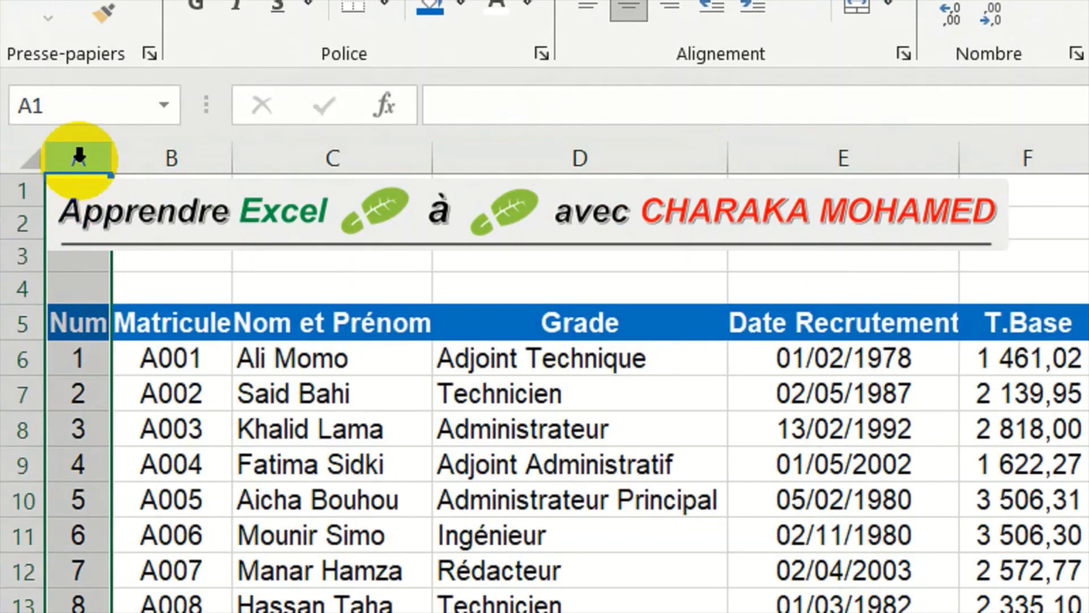
left_click_drag(79, 156, 932, 190)
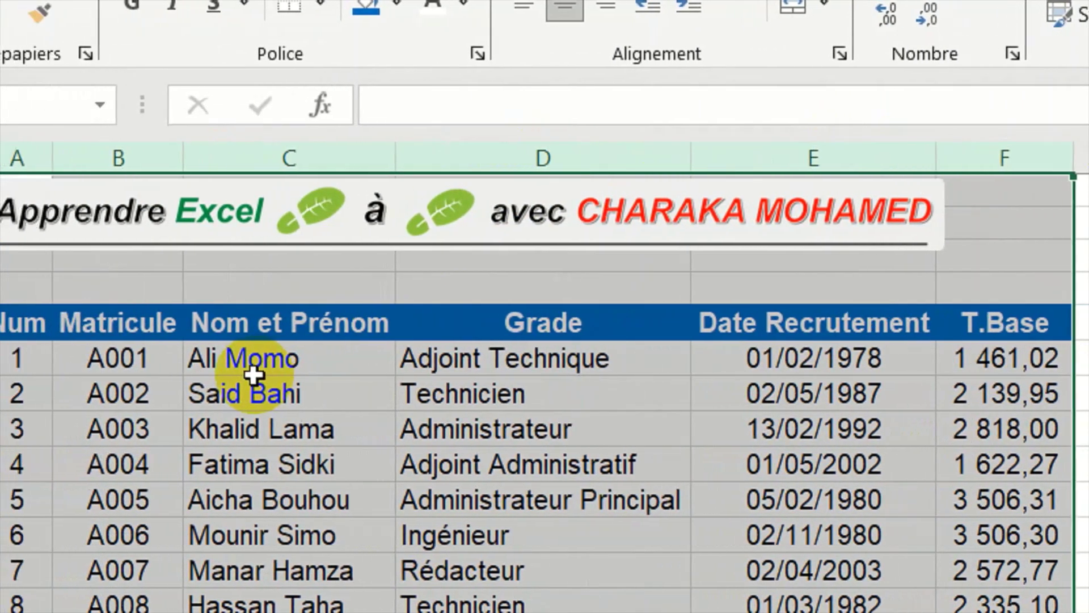
left_click(271, 371)
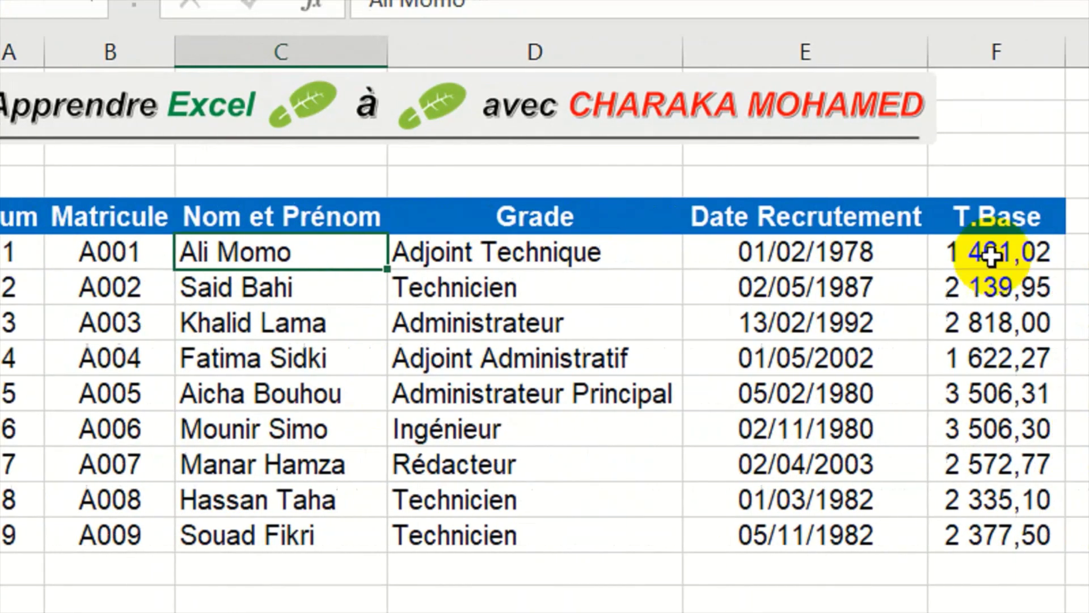
left_click(437, 392)
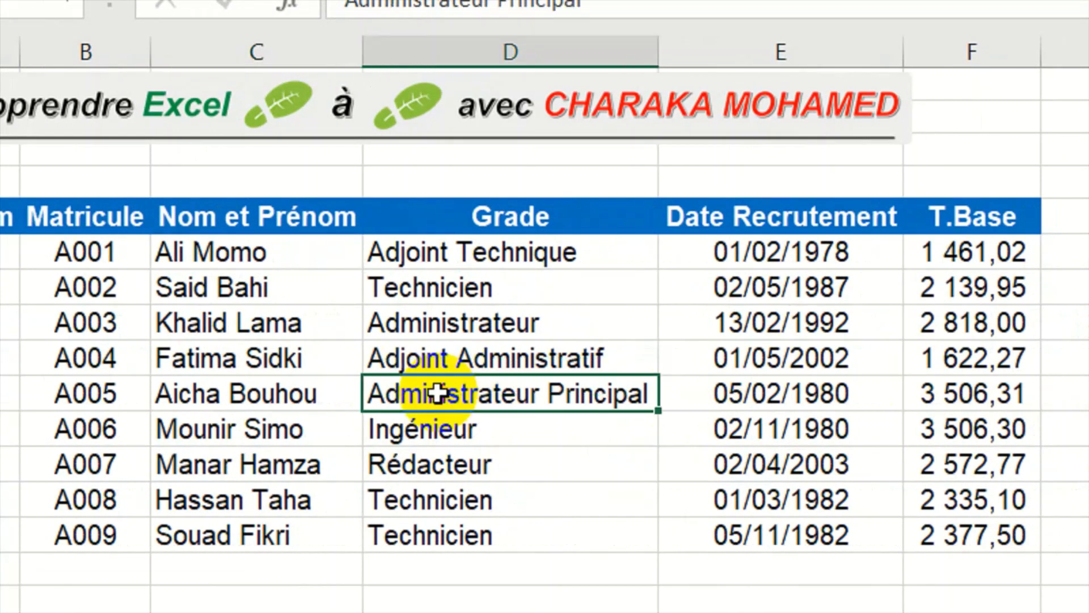
key("ctrl+a")
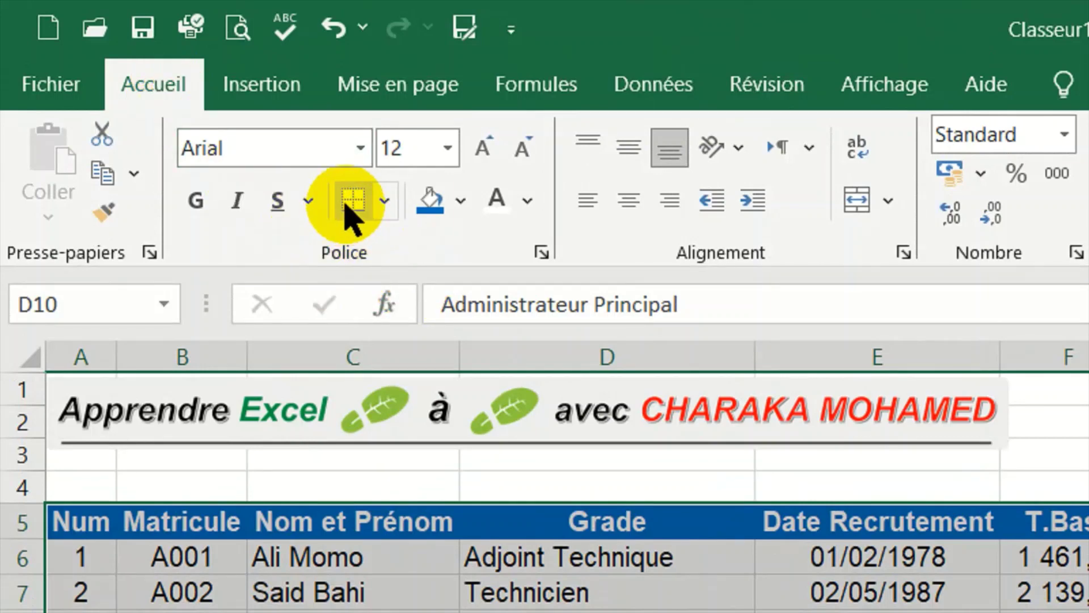
Apply Toutes les bordures to table A5:F14 and check the framed cells.
left_click(384, 201)
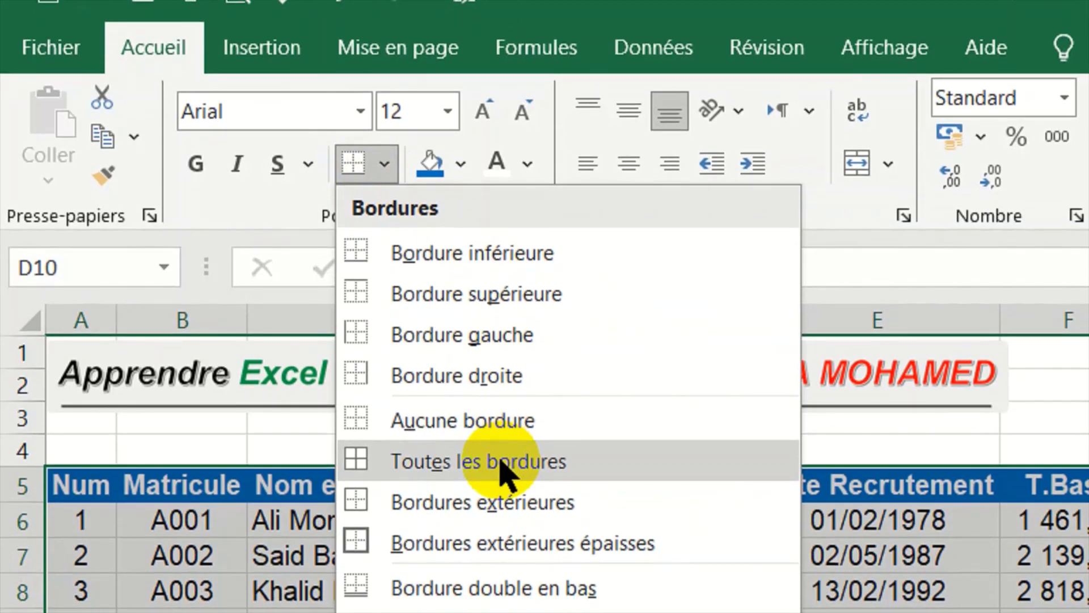
left_click(503, 461)
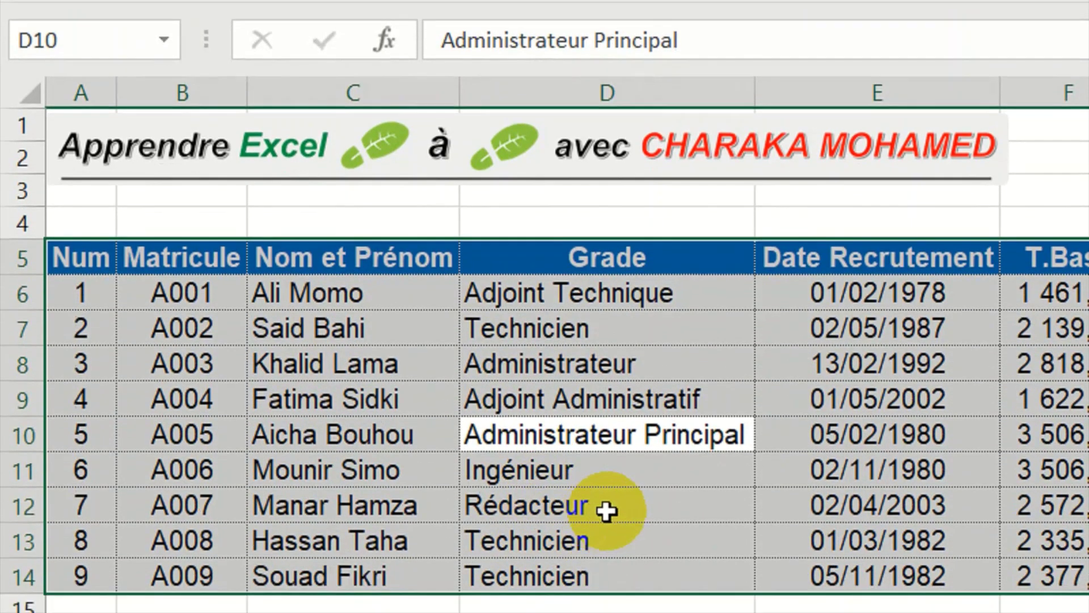
left_click(609, 469)
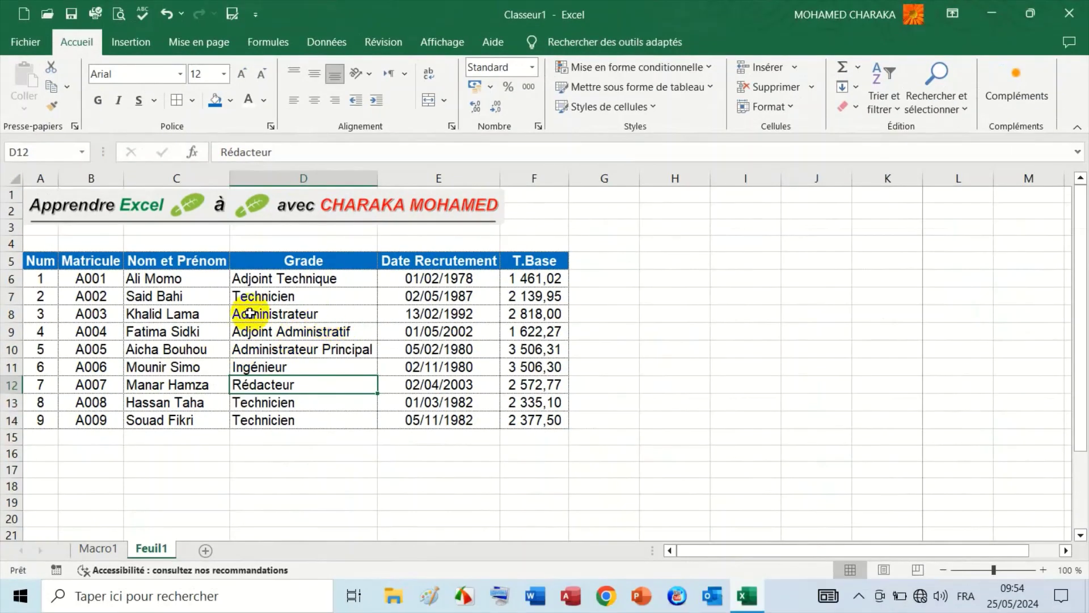
left_click(41, 282)
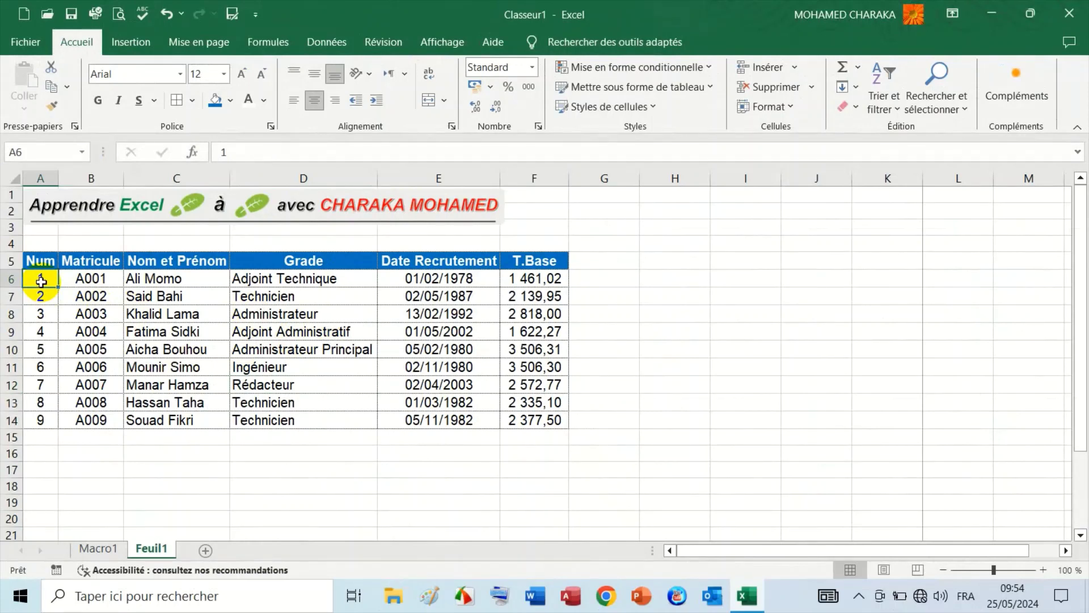
left_click(302, 315)
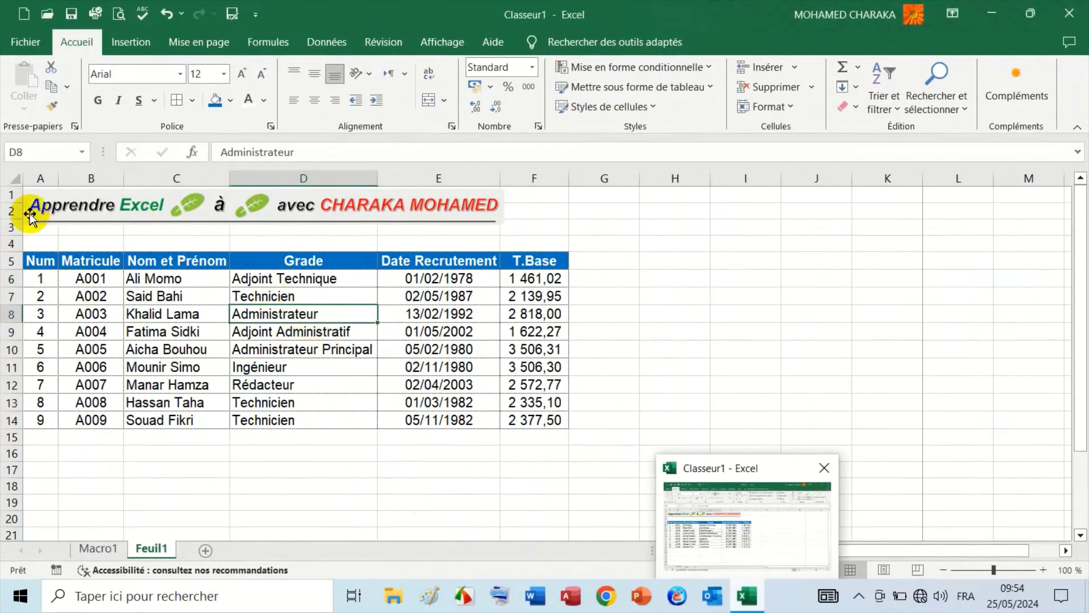
left_click(674, 266)
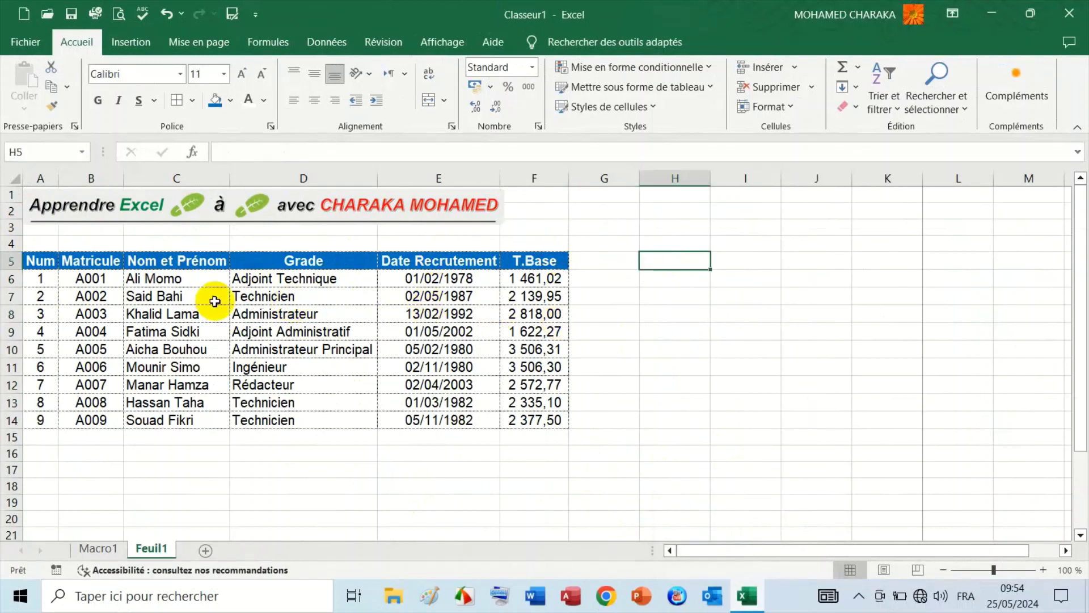
left_click(91, 280)
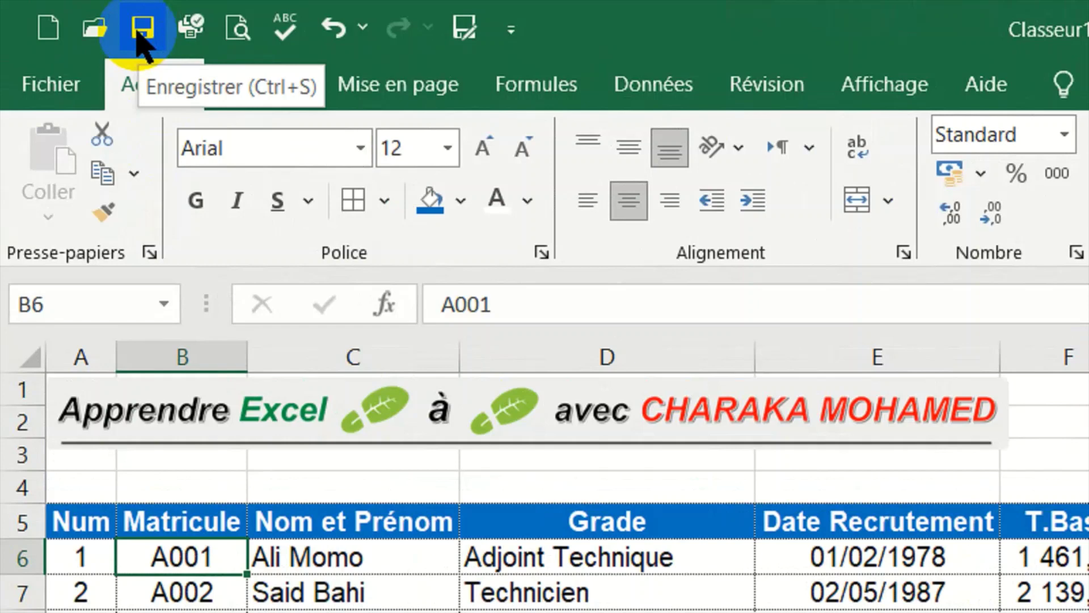
Open Save As via Parcourir and navigate through FORMATION TSTCT into the TD EXCEL folder.
left_click(138, 32)
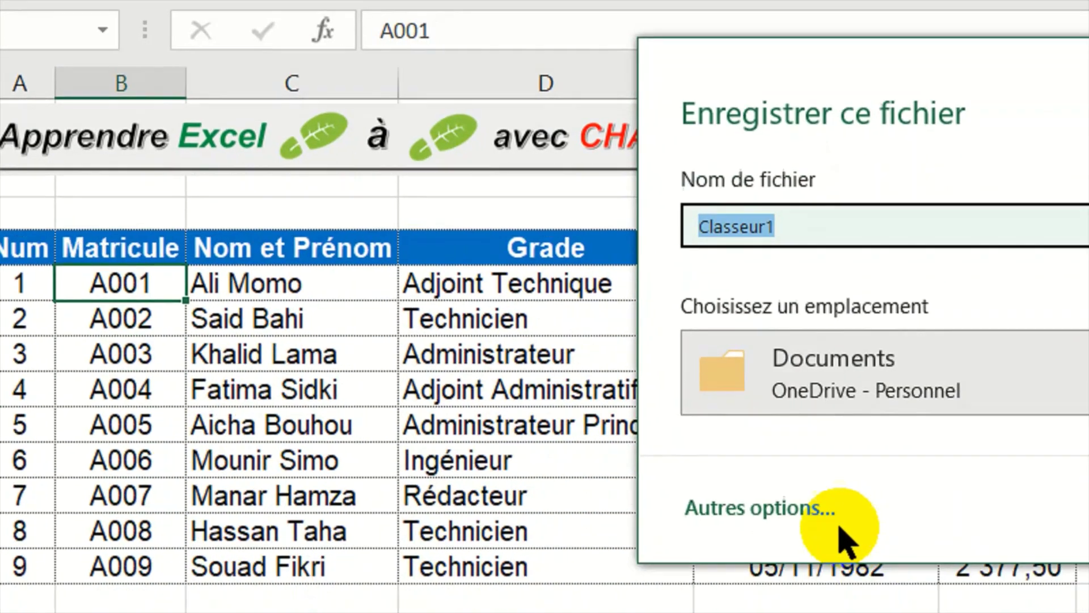
left_click(838, 527)
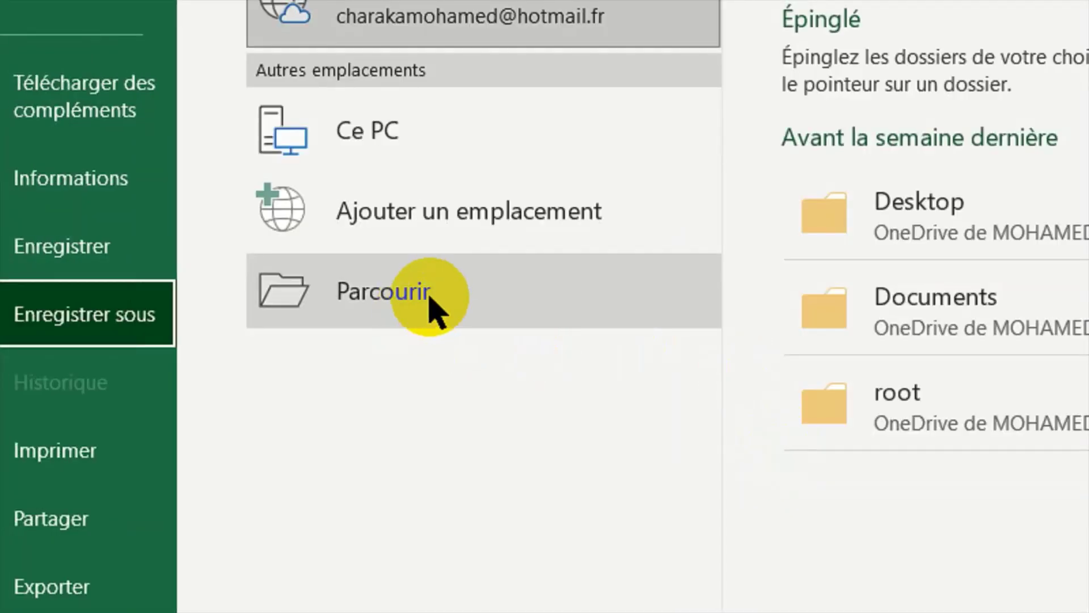
left_click(440, 298)
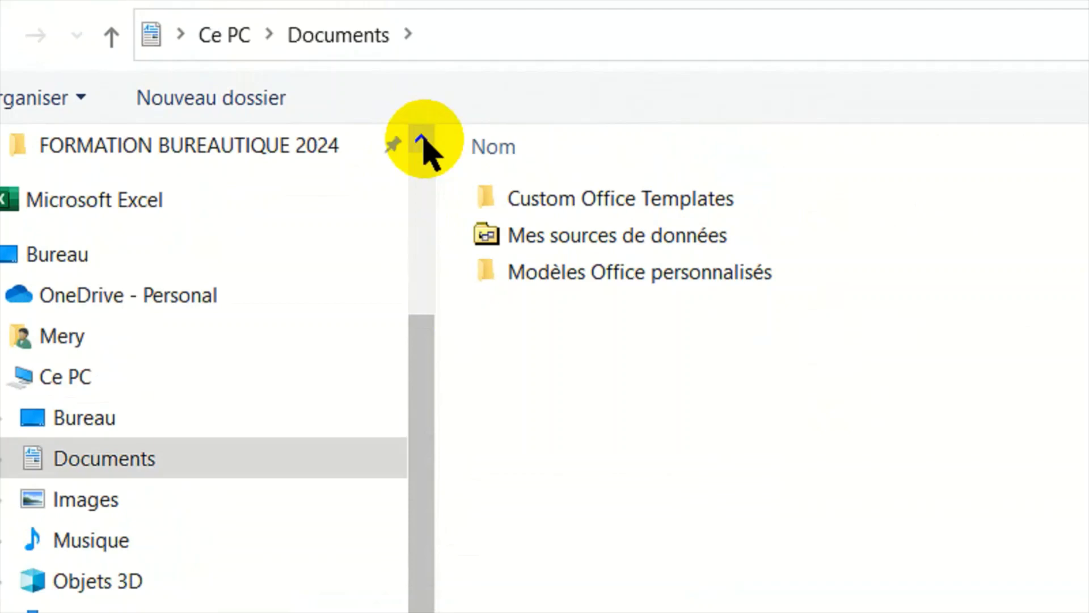
left_click(422, 141)
left_click(422, 140)
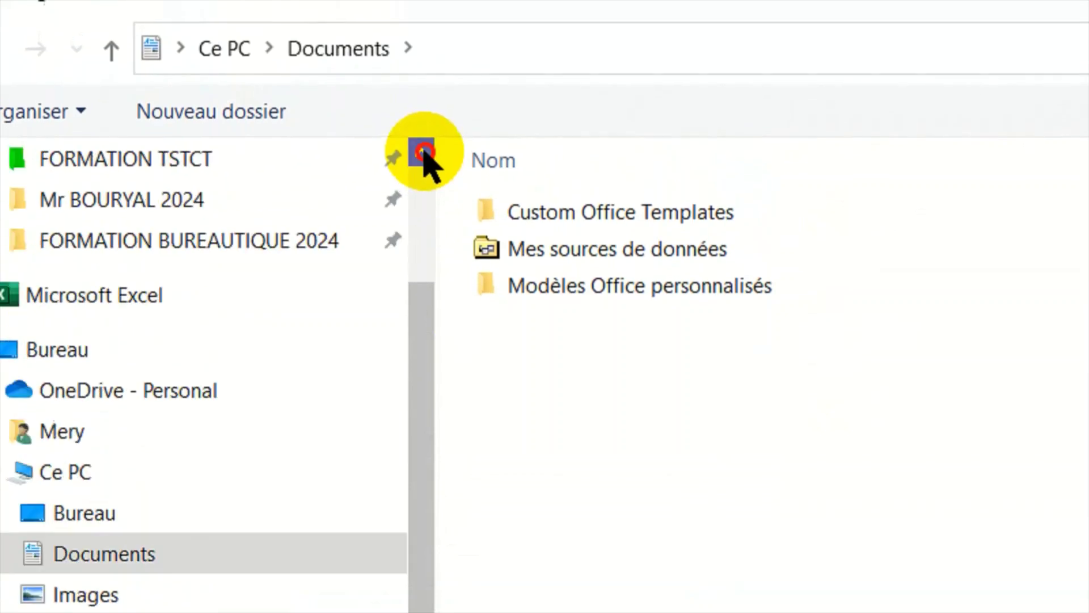
left_click(422, 141)
left_click(422, 140)
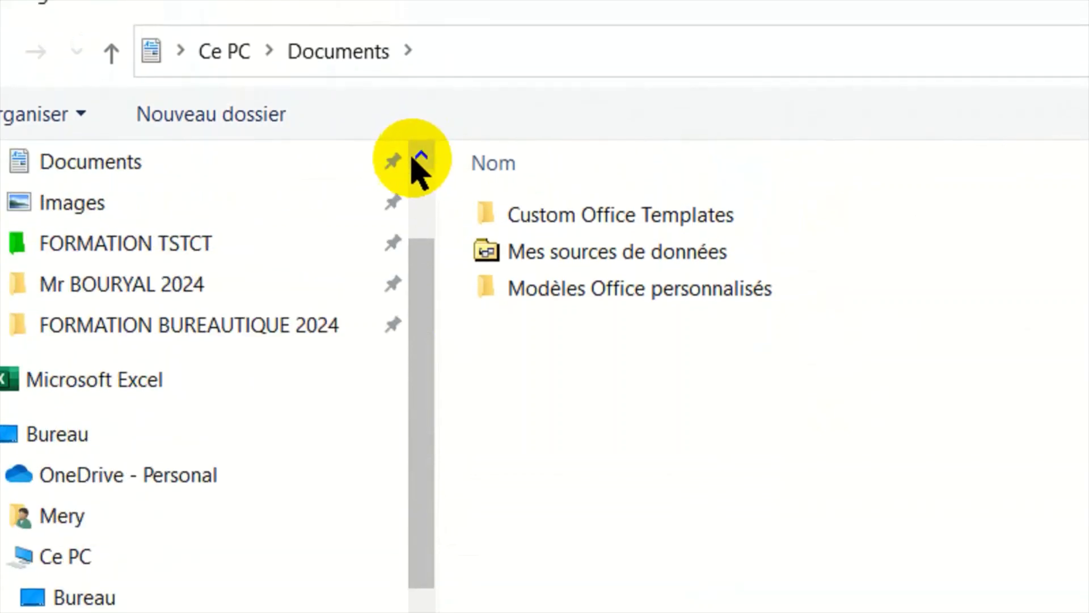
left_click(314, 328)
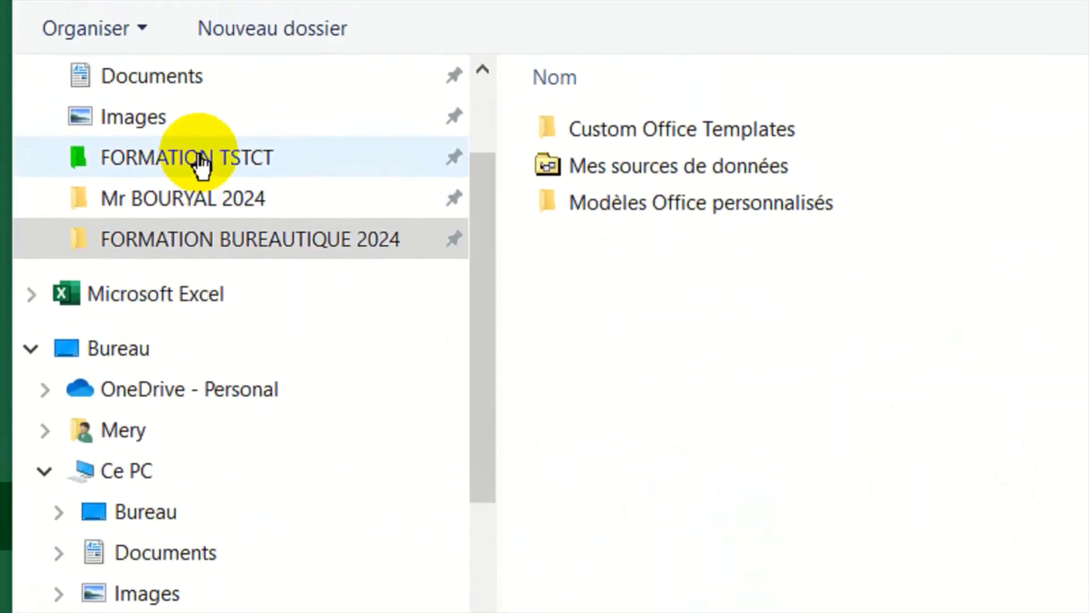
left_click(199, 159)
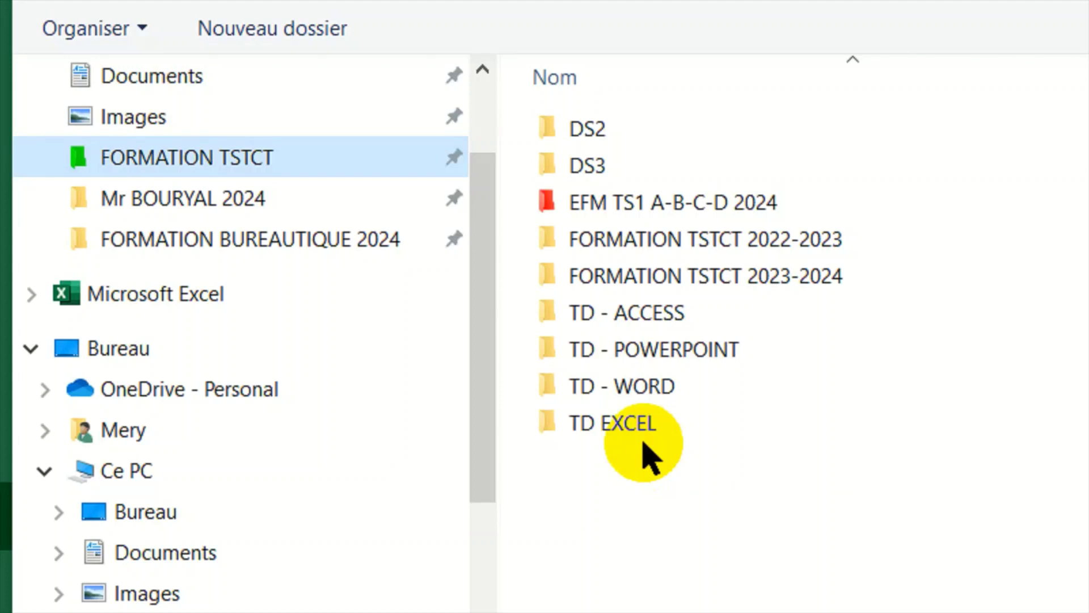
mouse_move(611, 423)
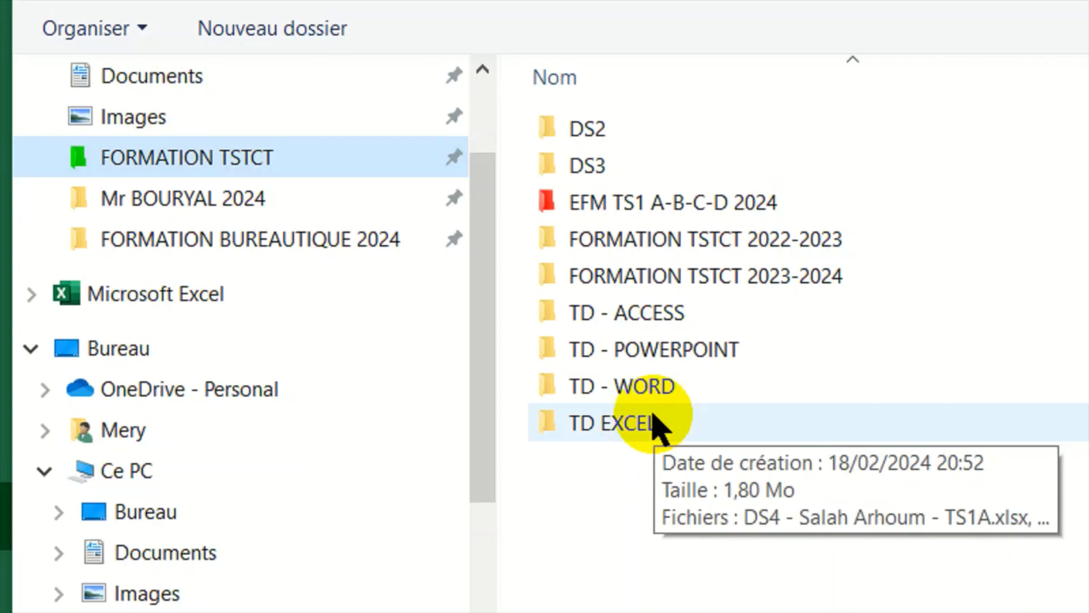
double_click(644, 425)
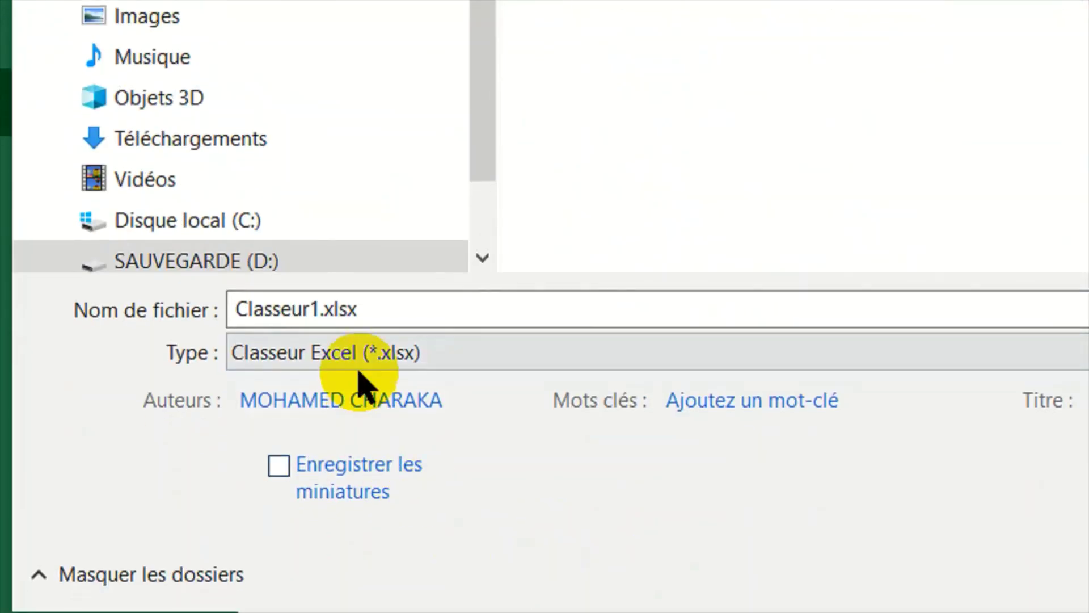
Enter 'Mon premier Classeur' as the file name and check the Classeur Excel (*.xlsx) type.
left_click(370, 312)
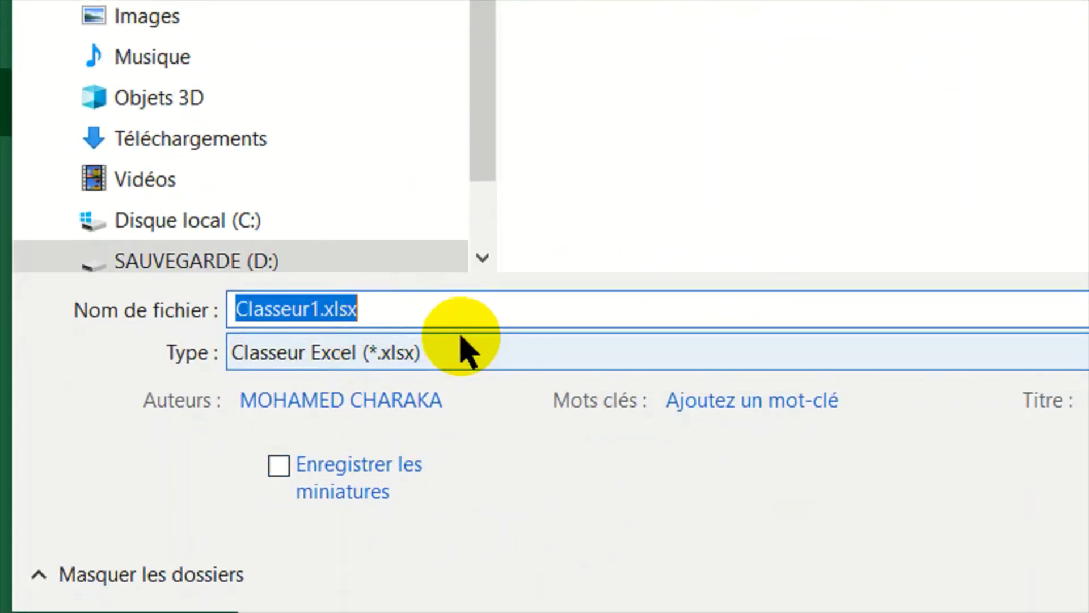
type("m")
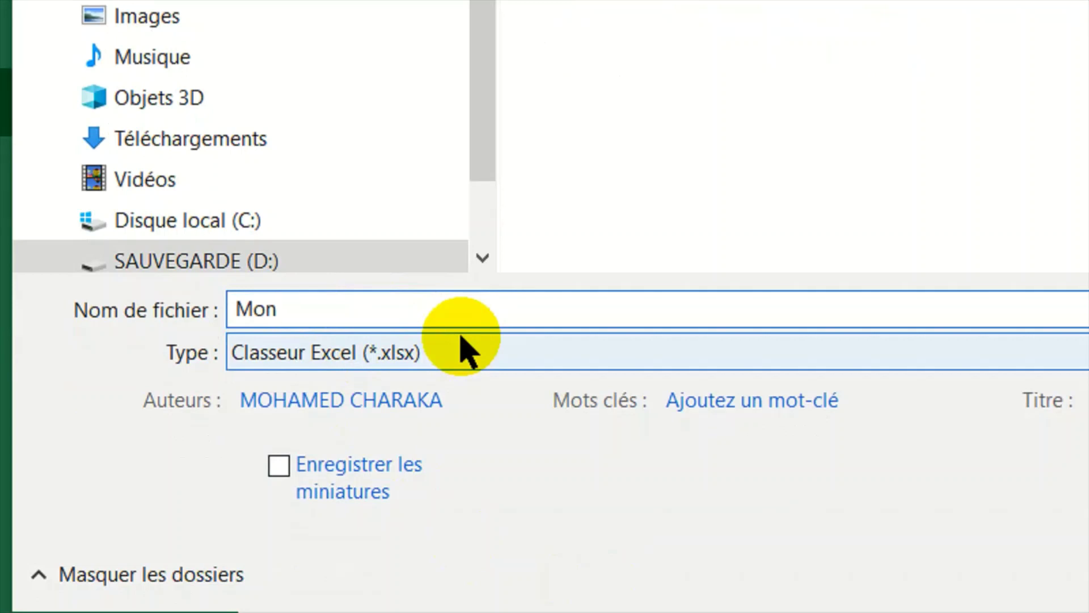
type("emier Classeur")
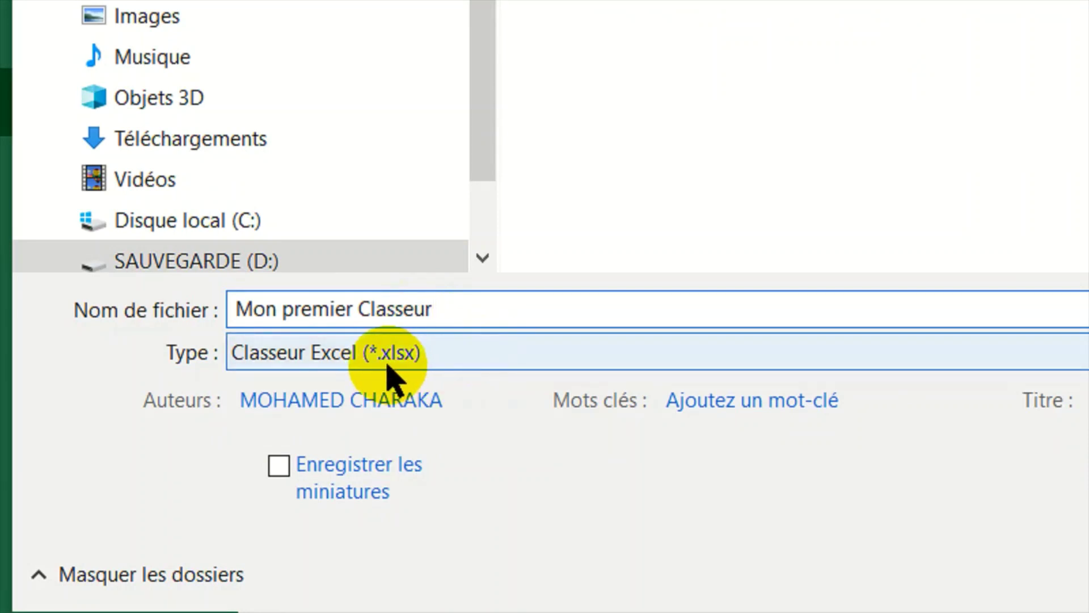
left_click(444, 352)
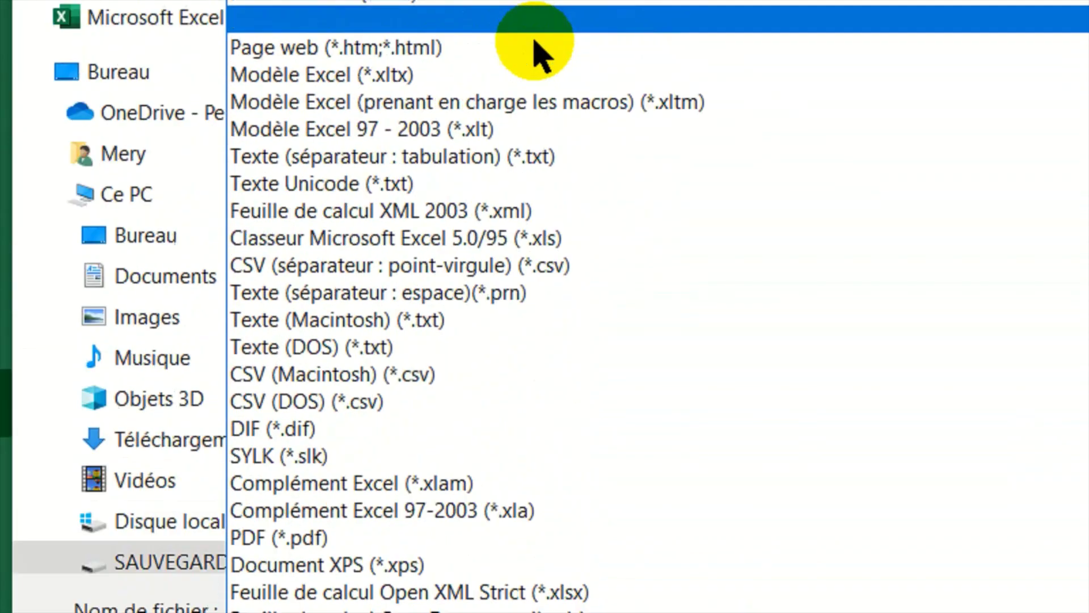